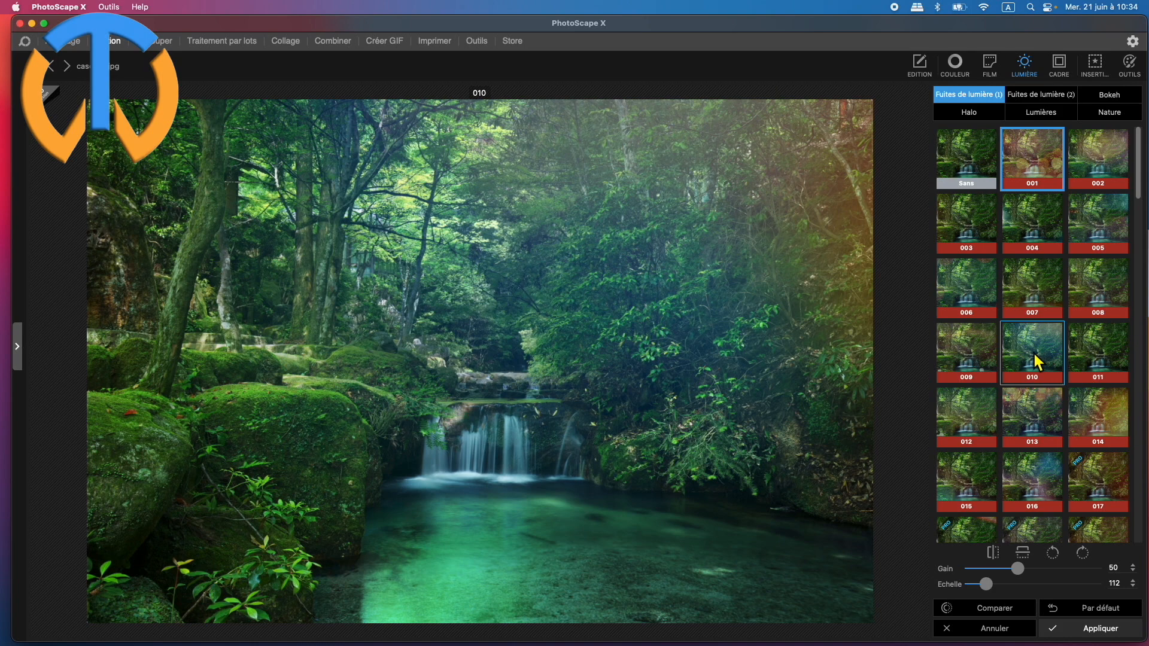
# Add light leak 009 from Fuites de lumière (1) with Gain 78 and Echelle 121.
pyautogui.click(973, 358)
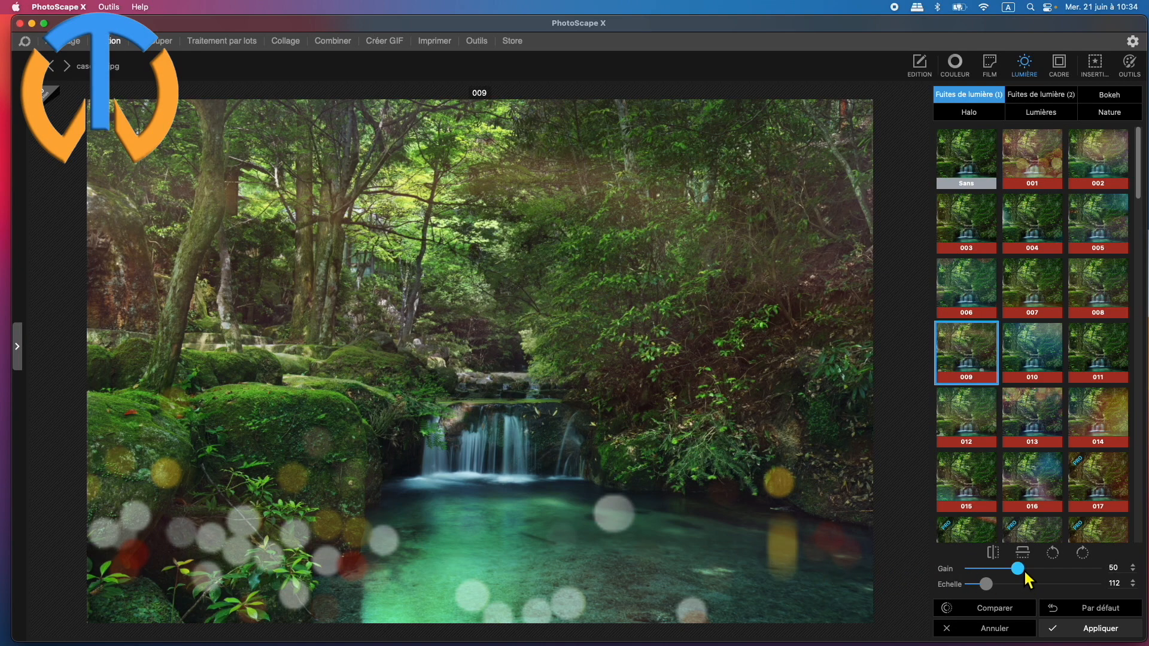
pyautogui.moveTo(1024, 570); pyautogui.dragTo(1069, 571)
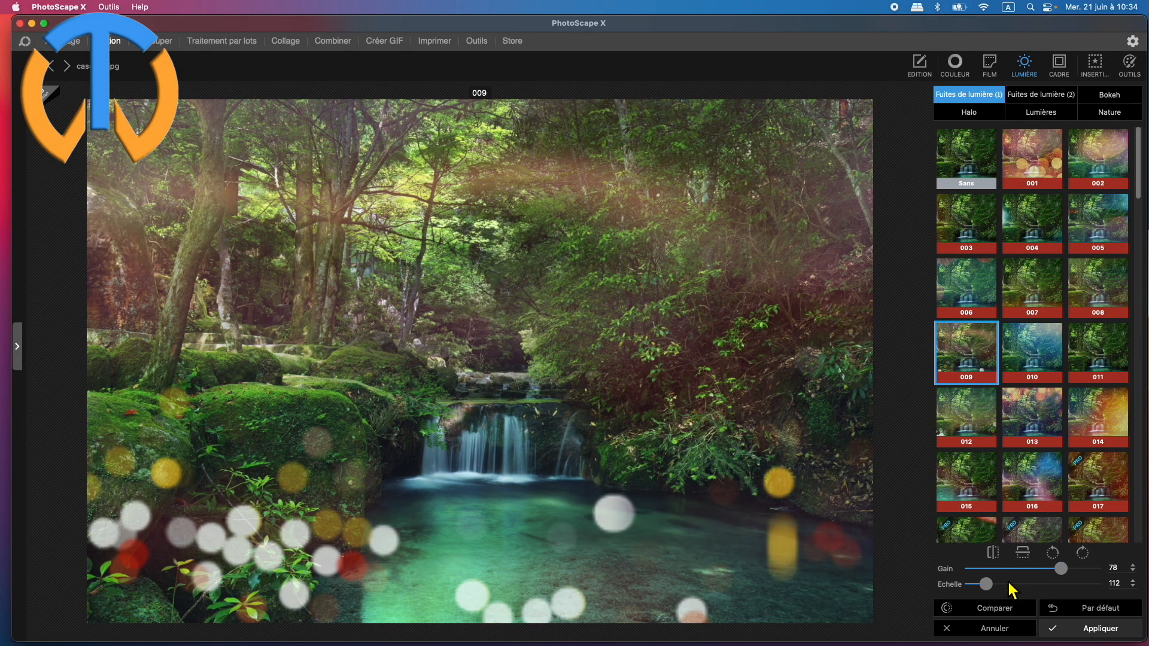
pyautogui.moveTo(985, 584); pyautogui.dragTo(1006, 594)
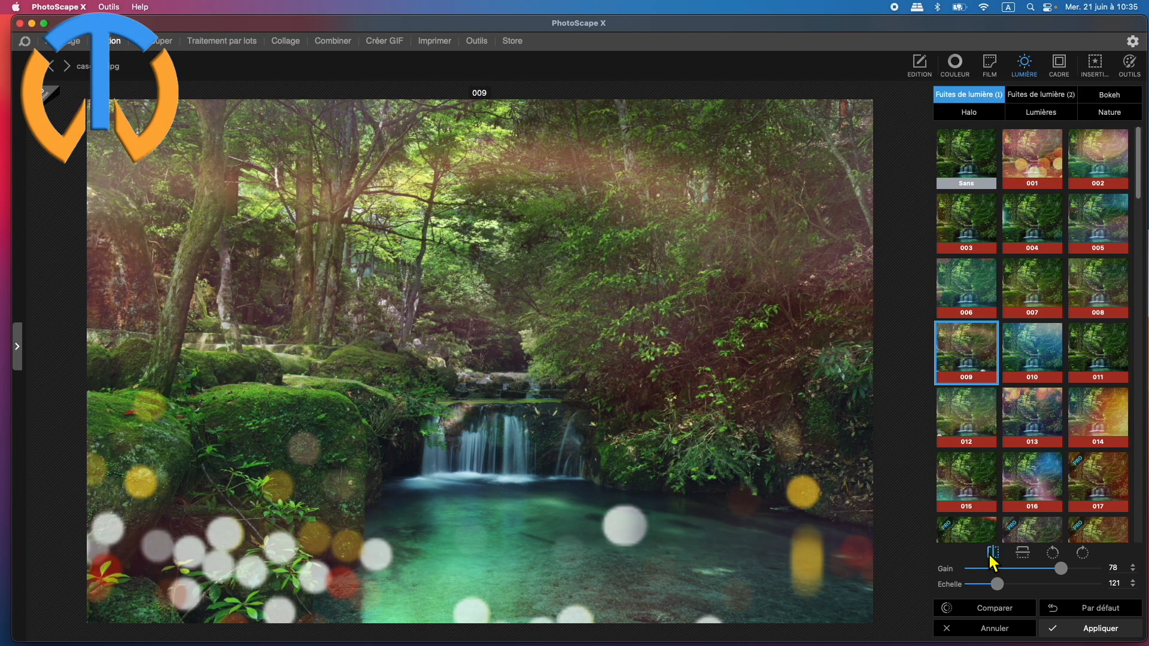
# Try flipping and rotating the light leak, leaving it mirrored horizontally and turned 90° clockwise, and compare it with the original photo.
pyautogui.click(993, 560)
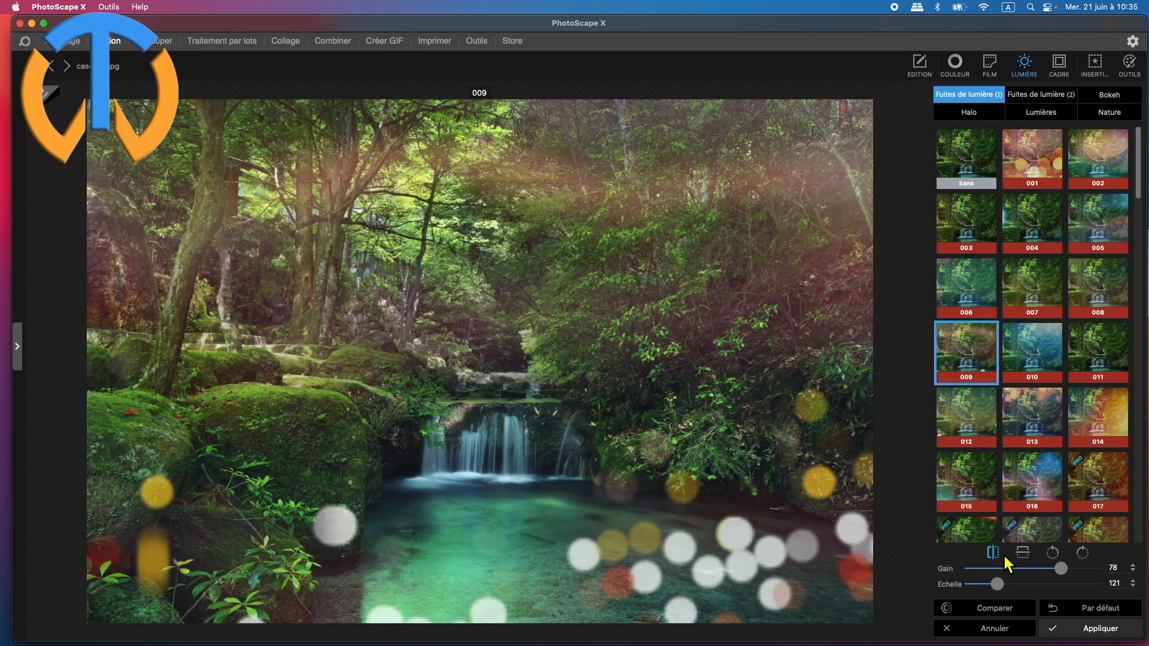
pyautogui.click(1027, 555)
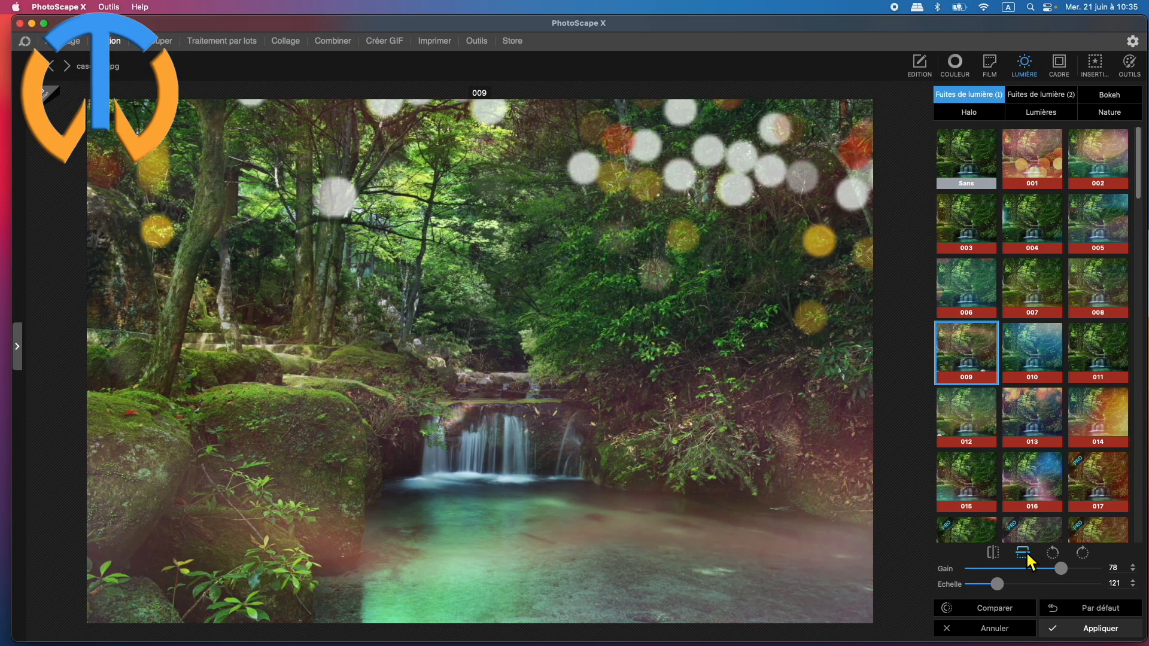
pyautogui.click(1027, 556)
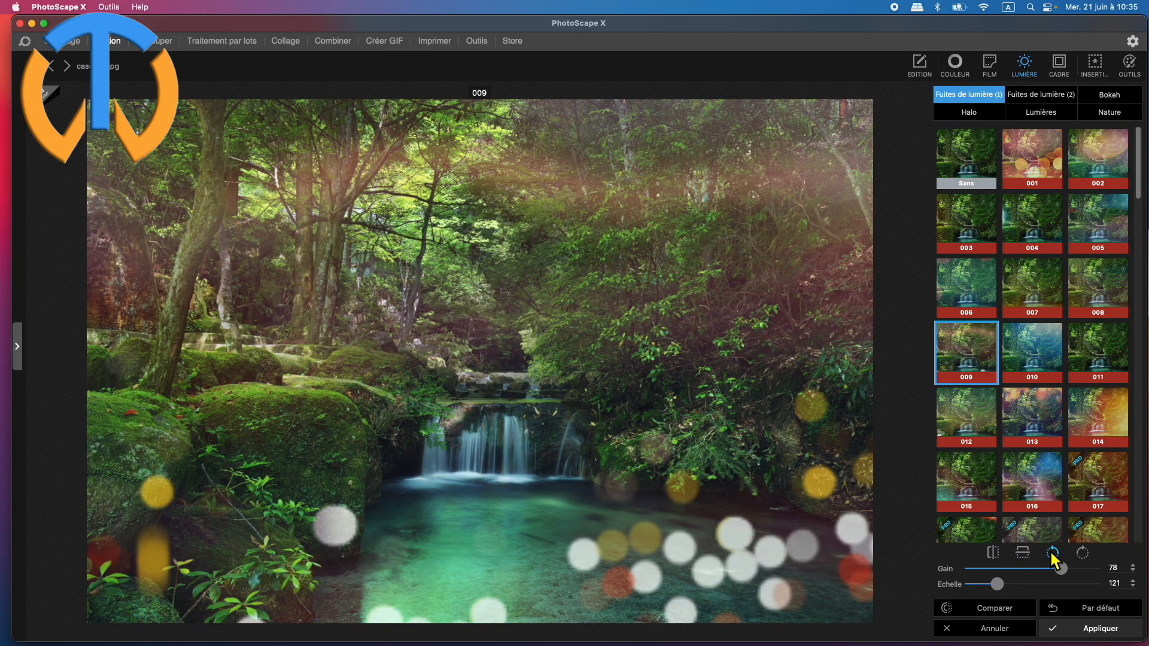
pyautogui.click(1052, 554)
pyautogui.click(1053, 555)
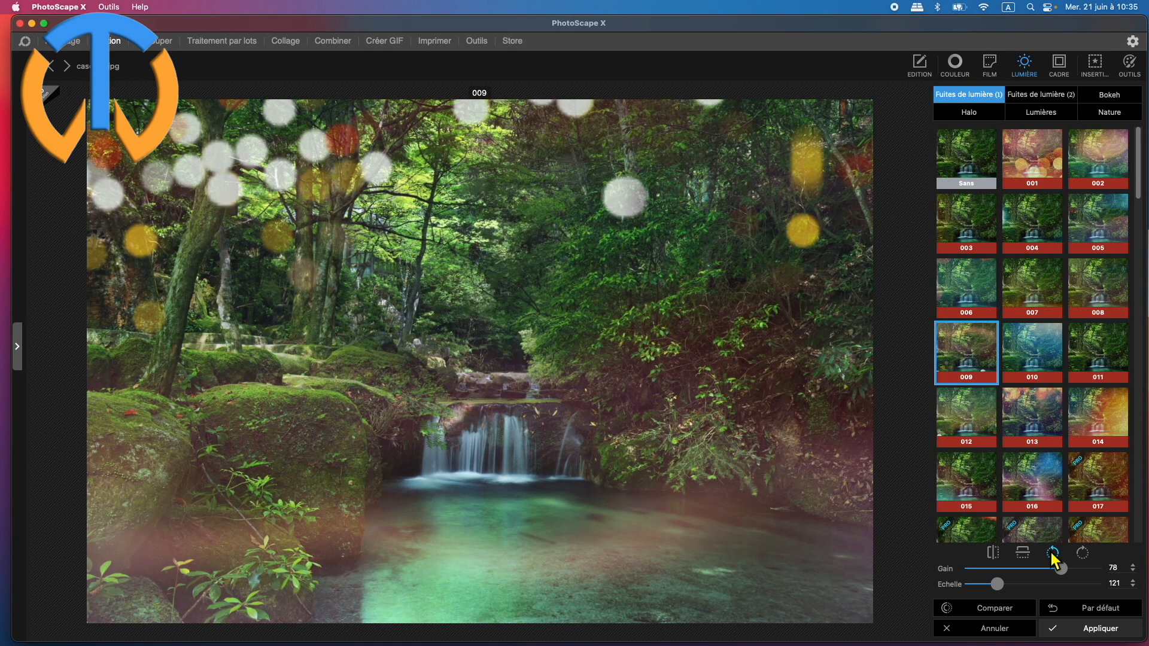
pyautogui.click(1085, 551)
pyautogui.click(1084, 550)
pyautogui.click(1084, 550)
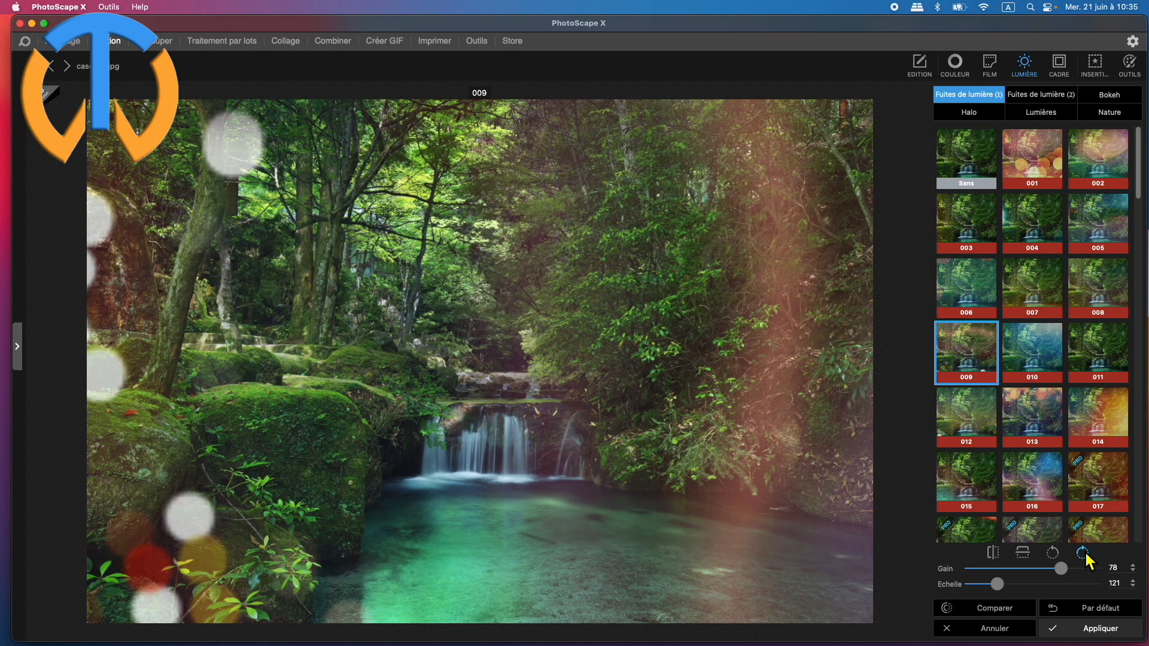
pyautogui.click(997, 608)
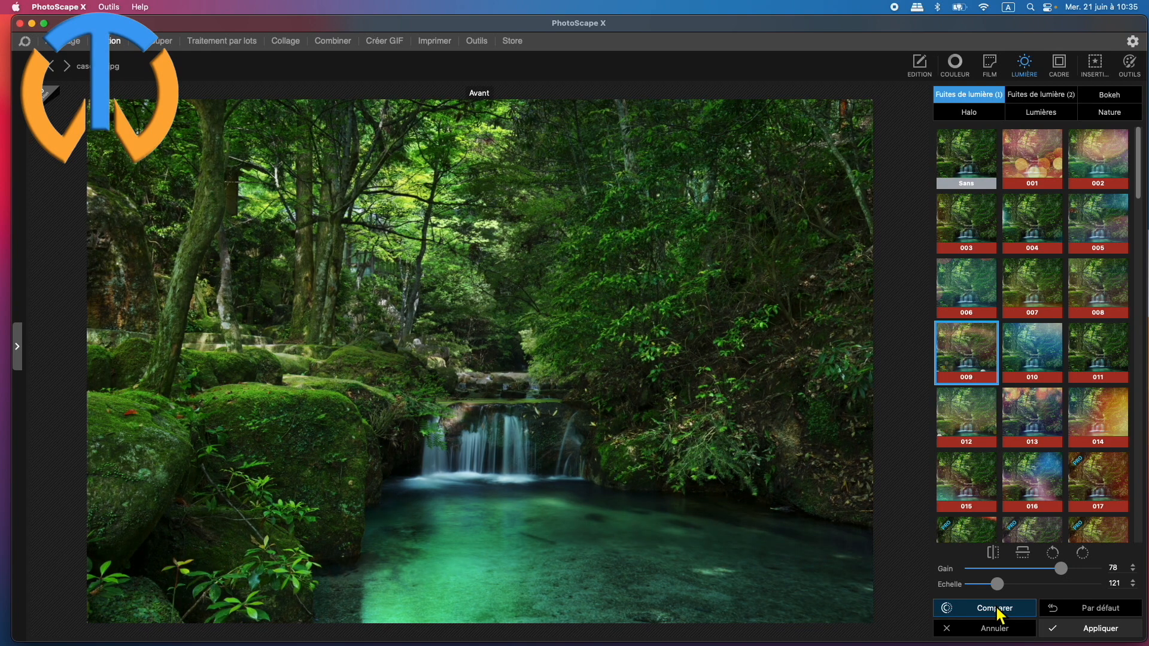
pyautogui.click(996, 608)
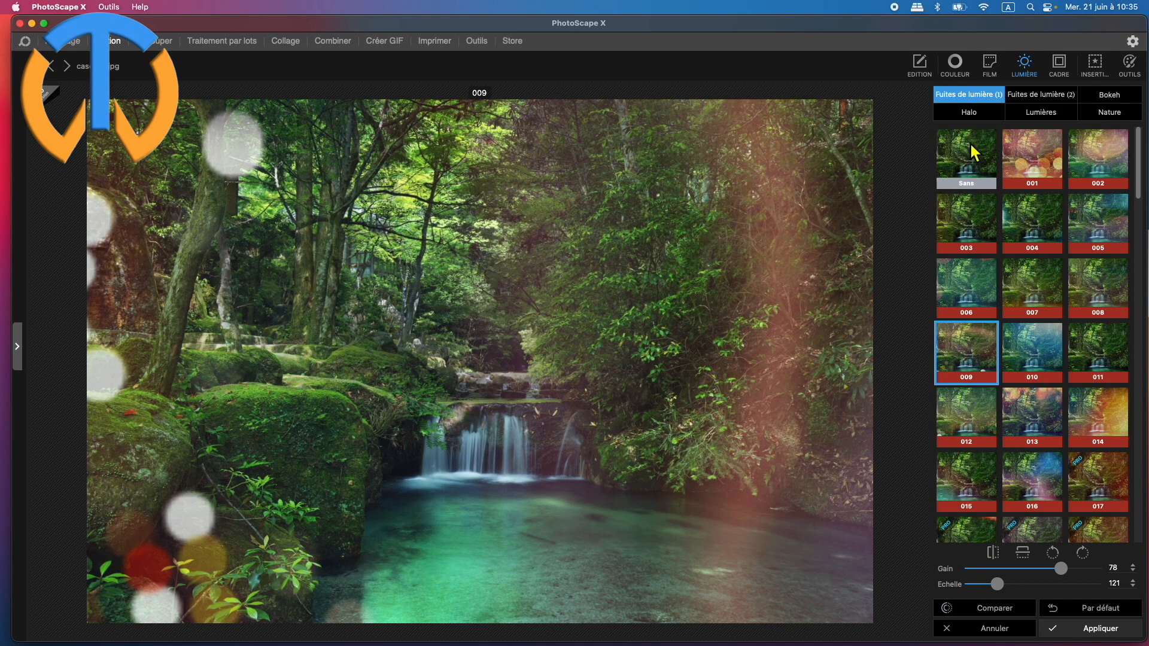
# Preview overlays 003 and 001 in Fuites de lumière (2), and choose overlay 002.
pyautogui.click(1041, 97)
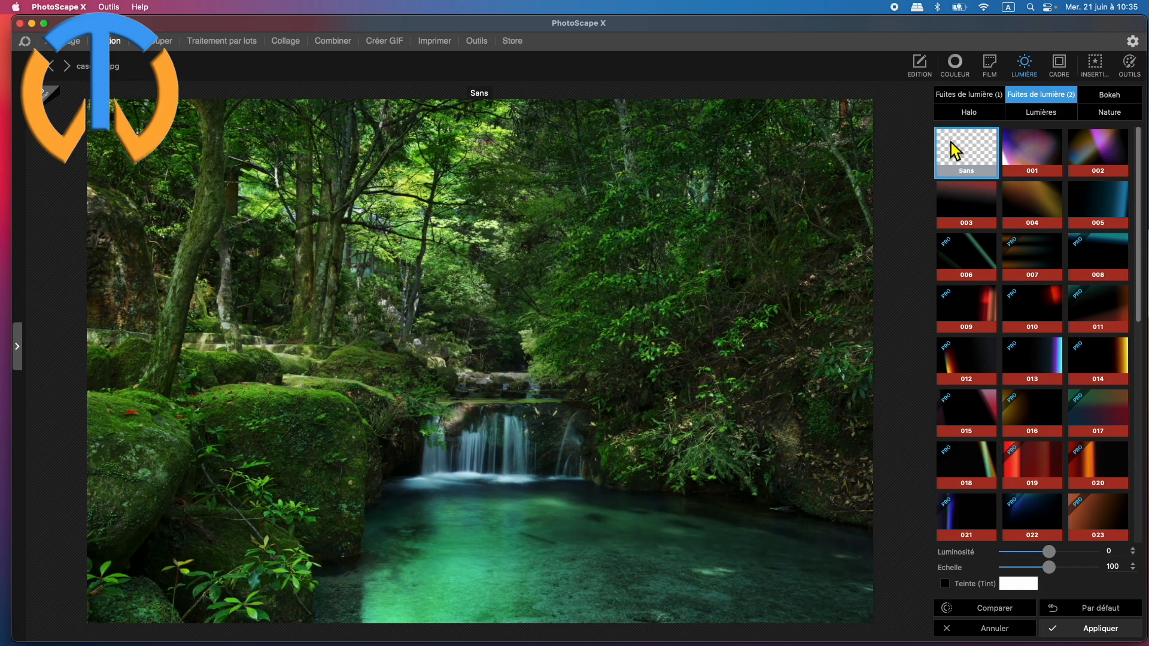
pyautogui.click(972, 209)
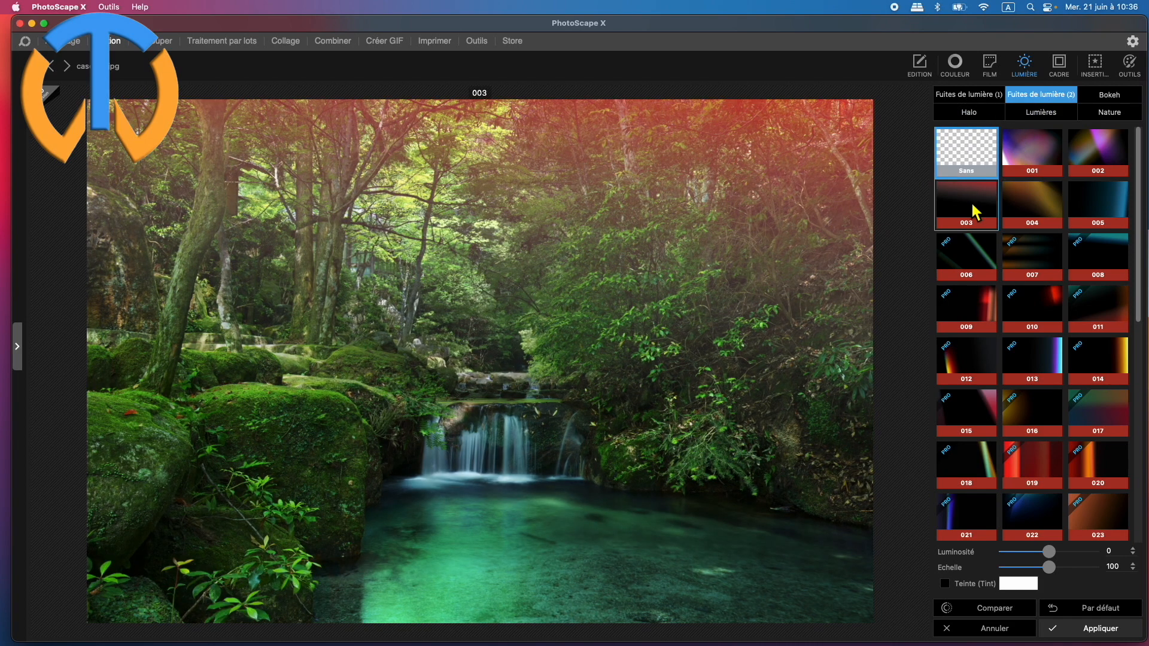
pyautogui.click(1032, 149)
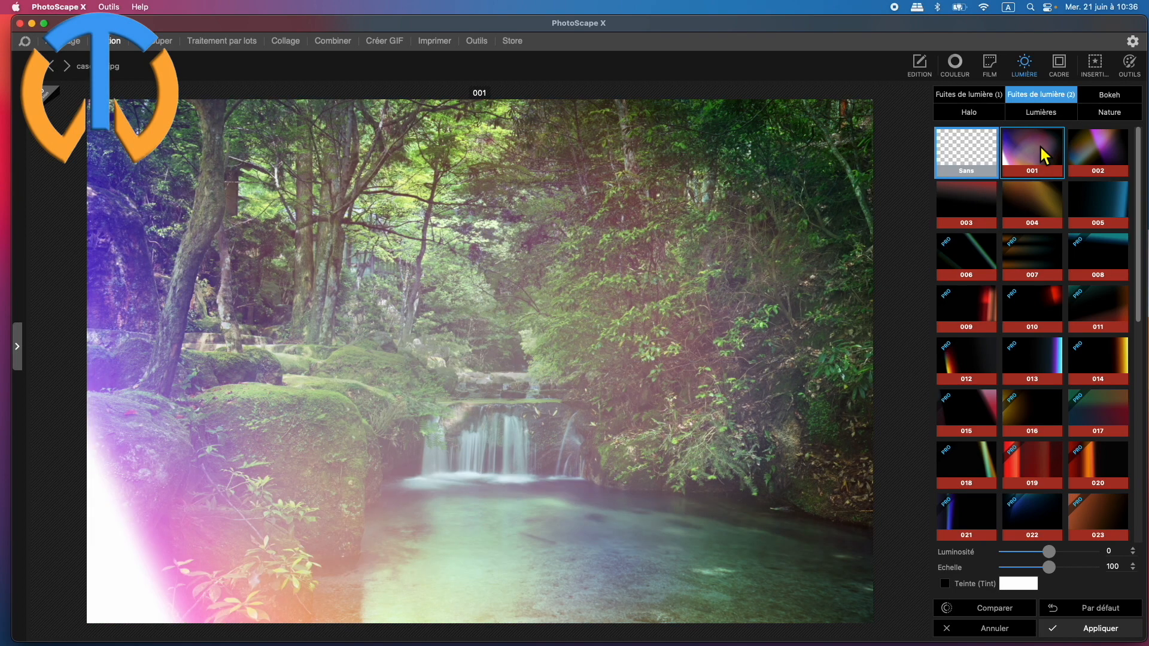
pyautogui.click(1099, 154)
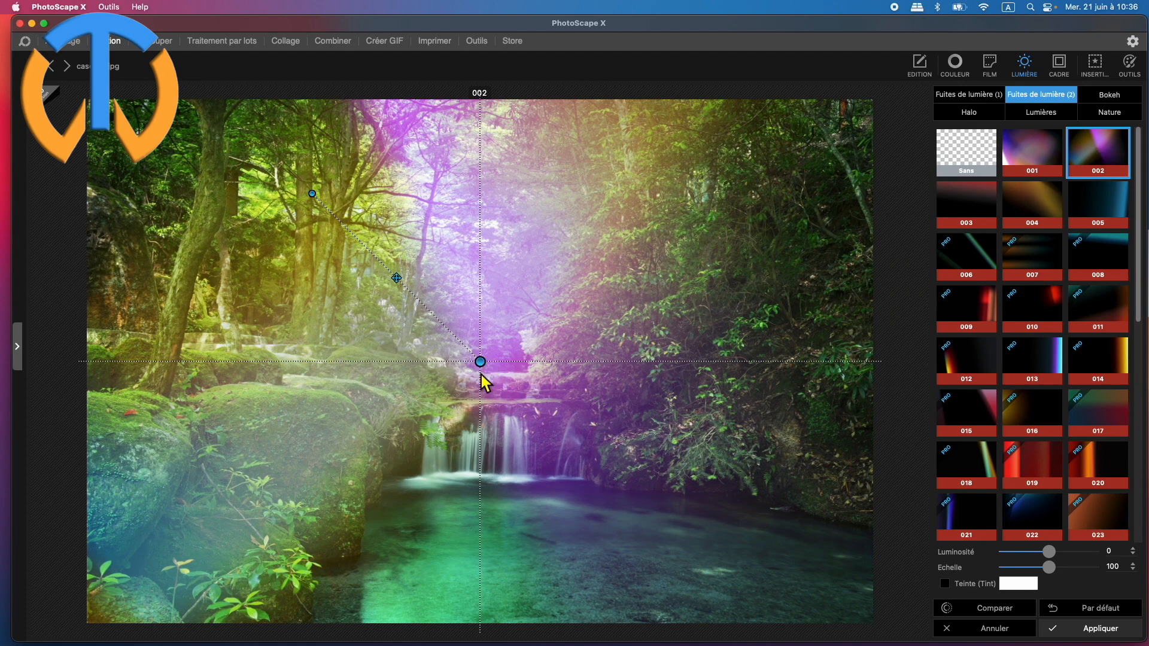
# Spread the light leak's control points diagonally across the photo, and set Luminosité to -58 and Echelle to 64.
pyautogui.moveTo(489, 374); pyautogui.dragTo(743, 457)
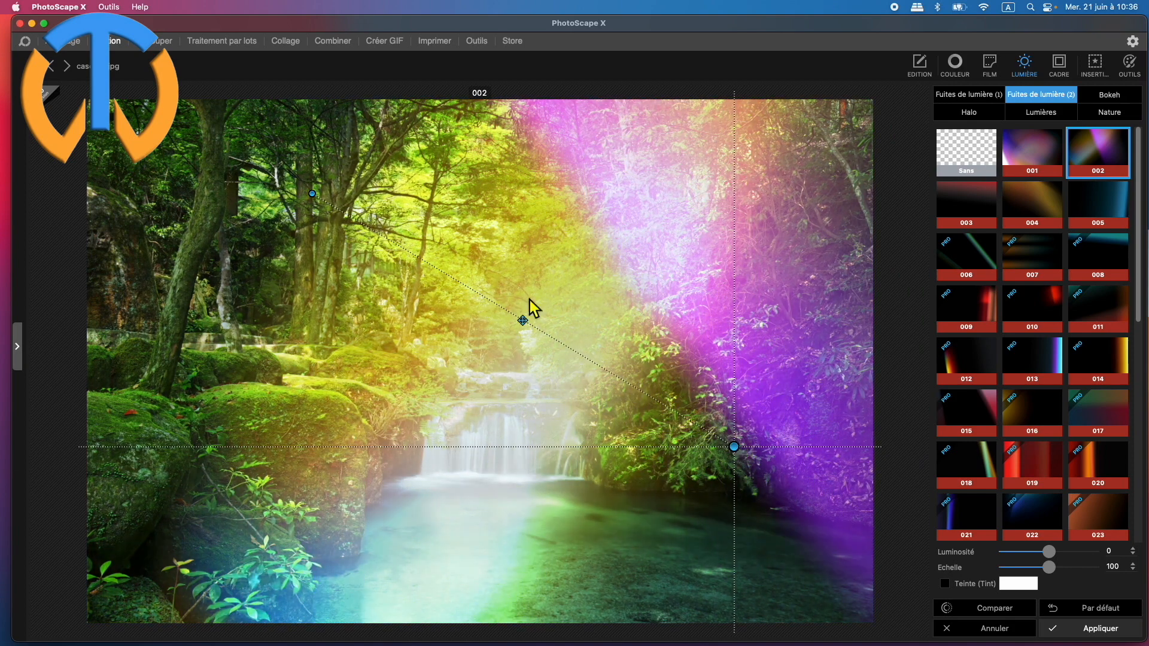
pyautogui.moveTo(521, 326); pyautogui.dragTo(484, 371)
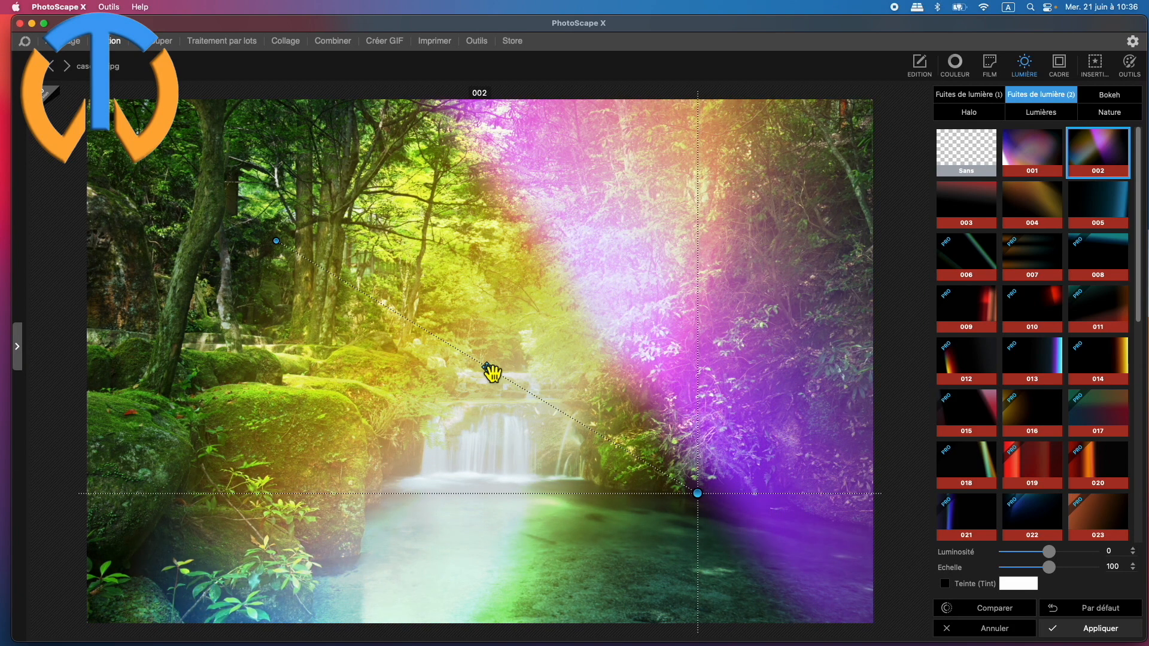
pyautogui.moveTo(280, 241); pyautogui.dragTo(155, 159)
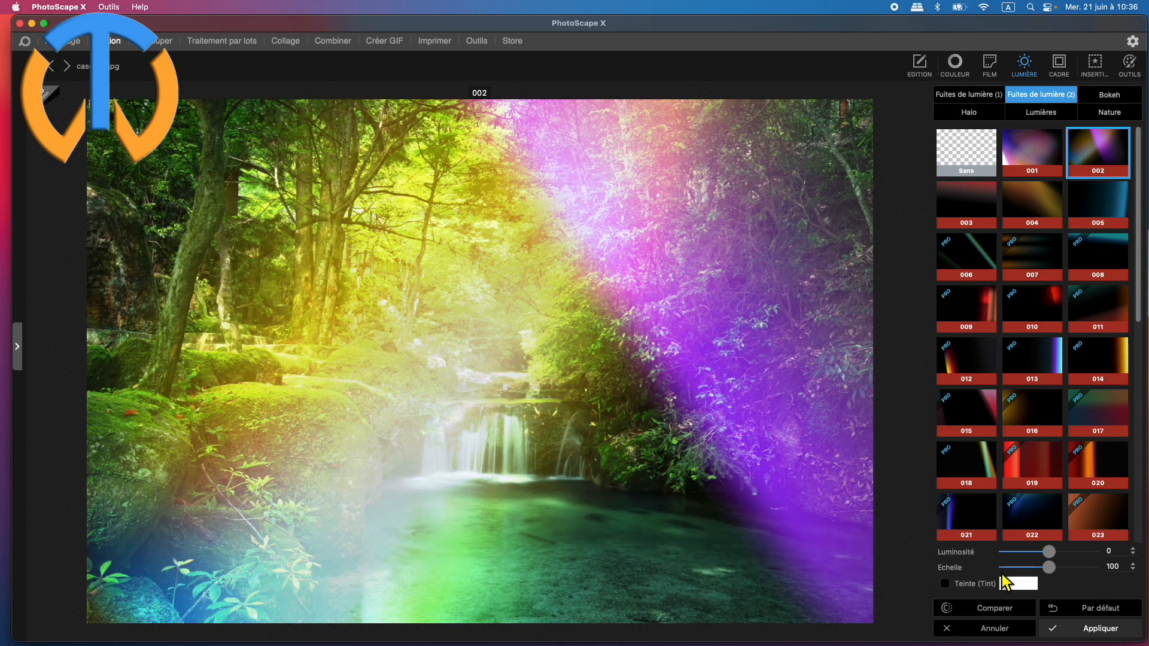
pyautogui.moveTo(1048, 555); pyautogui.dragTo(1022, 569)
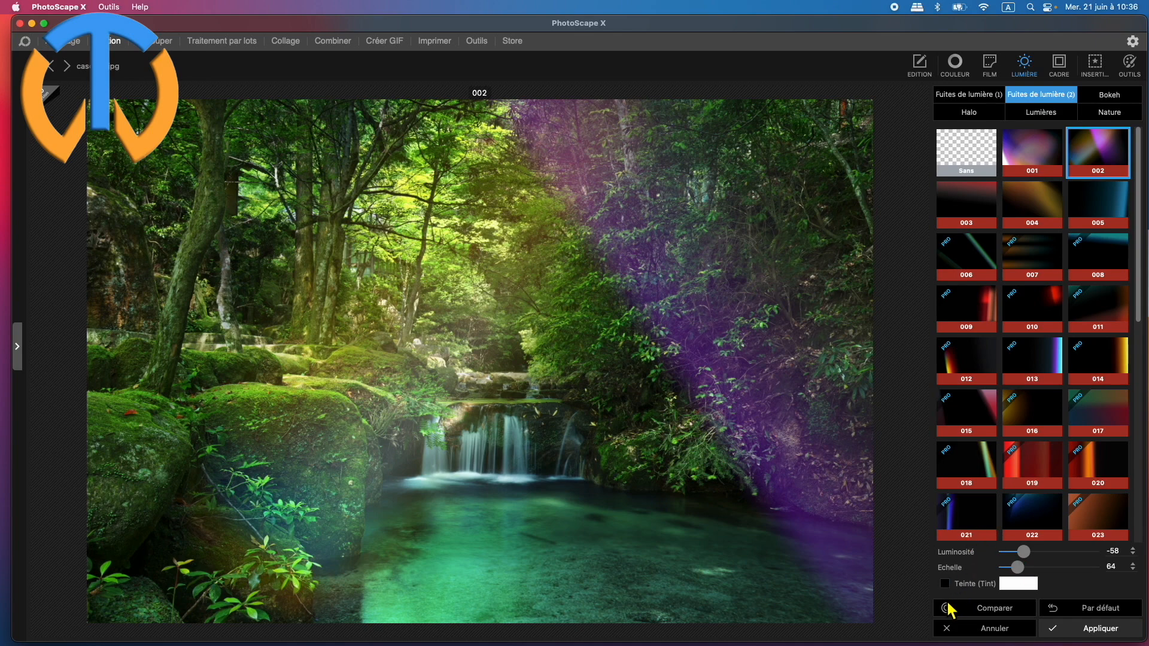
pyautogui.click(1083, 629)
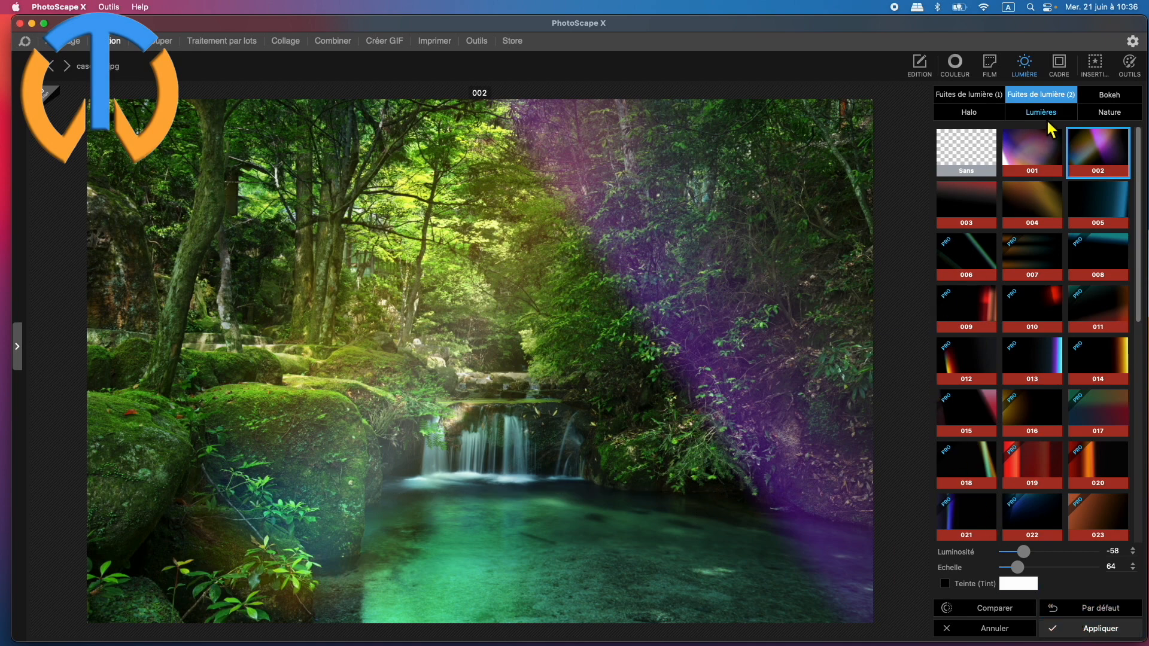
# Add Bokeh pattern 001 and stretch and shift it by its control points toward the right side of the waterfall.
pyautogui.click(1121, 100)
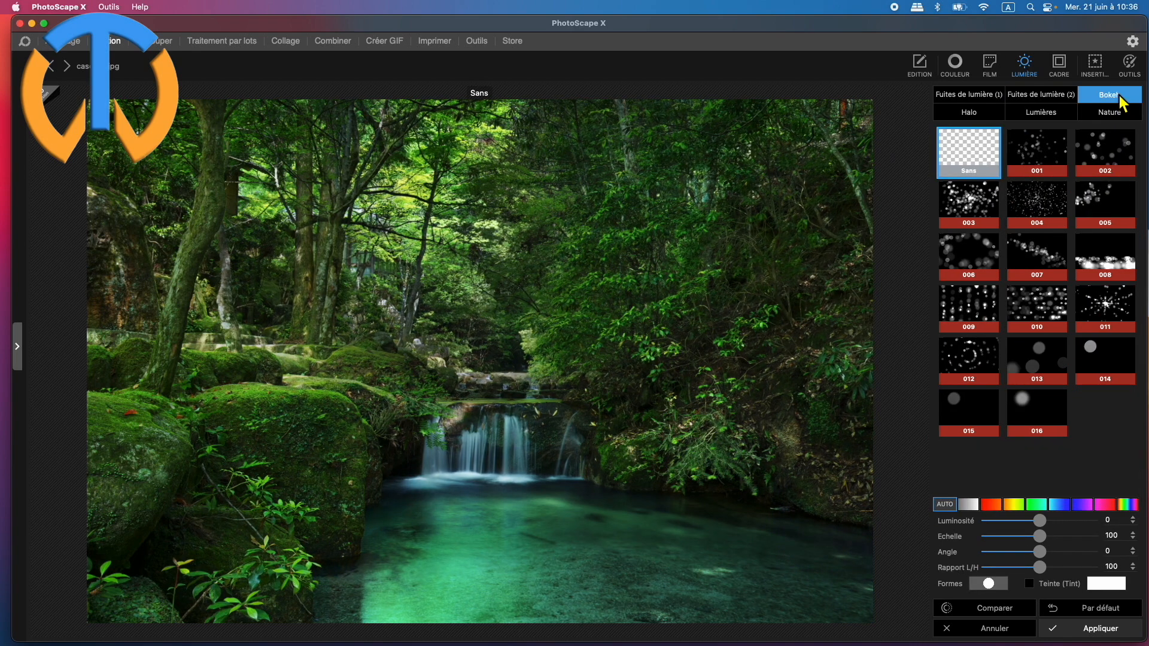
pyautogui.click(1033, 153)
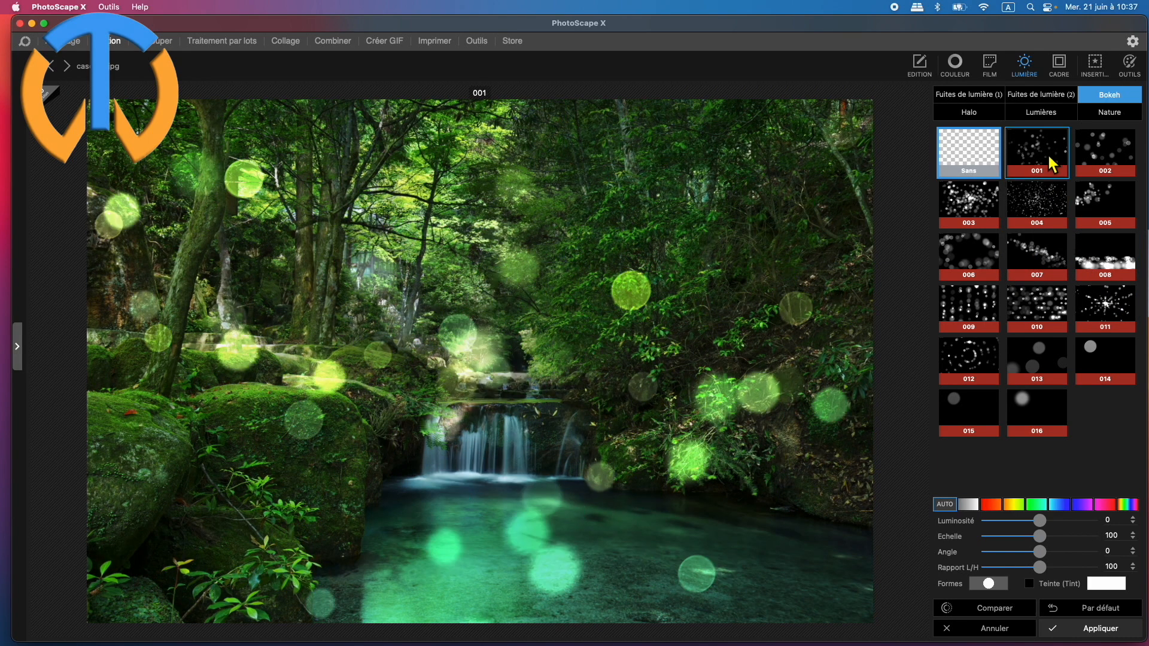
pyautogui.click(1044, 146)
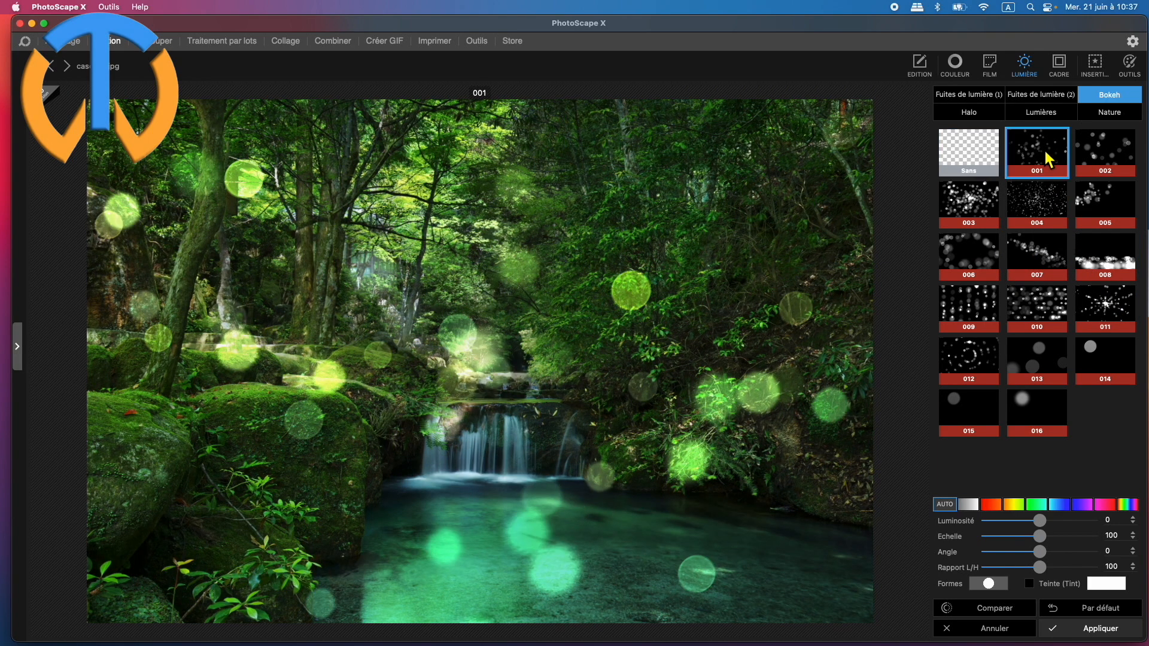
pyautogui.moveTo(583, 408)
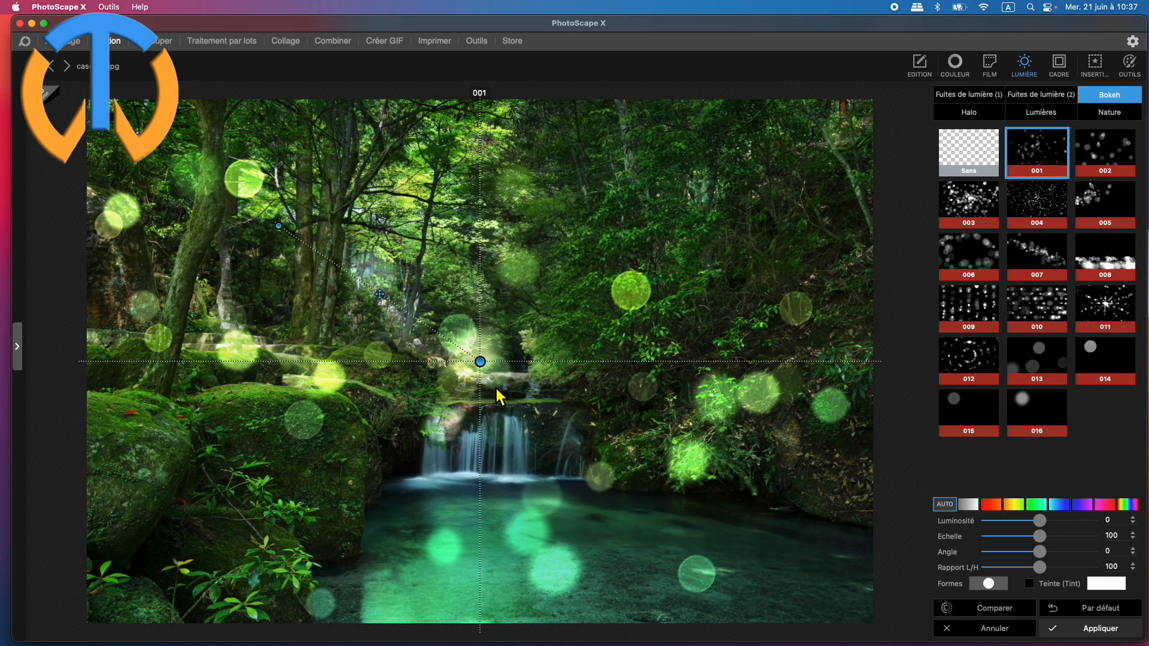
pyautogui.moveTo(481, 371); pyautogui.dragTo(661, 393)
pyautogui.moveTo(466, 304); pyautogui.dragTo(443, 315)
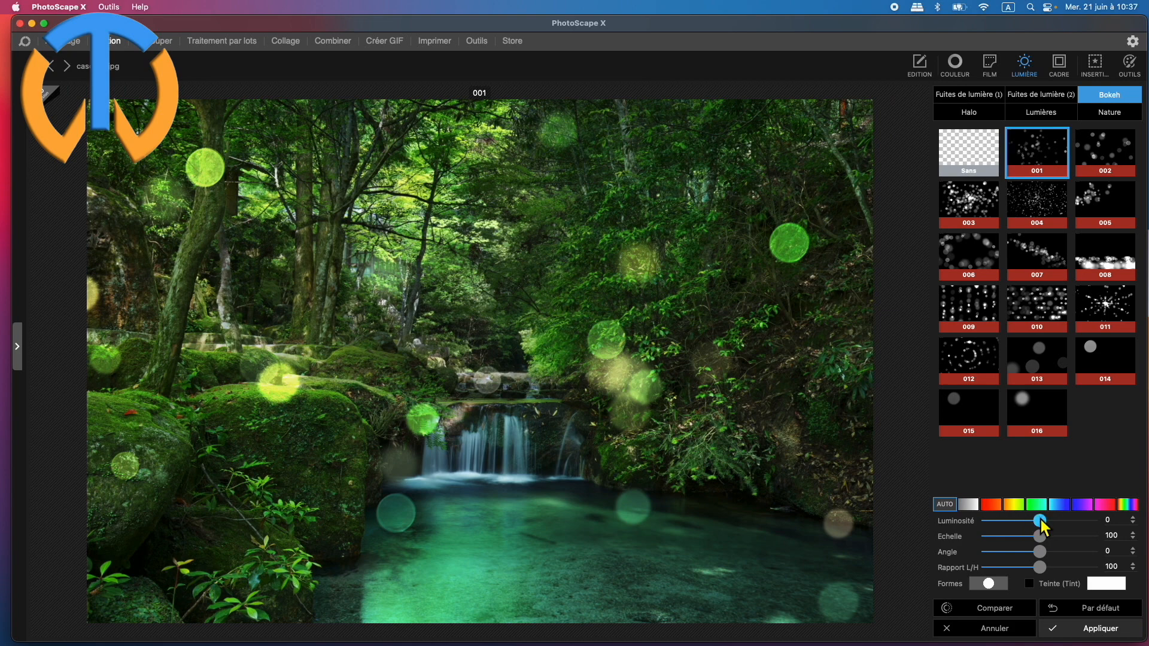
# Set the bokeh's Luminosité to 22, Echelle to 133 and Angle to -107, with the starburst shape and blue palette.
pyautogui.moveTo(1040, 520); pyautogui.dragTo(1059, 551)
pyautogui.moveTo(1043, 567)
pyautogui.mouseDown()
pyautogui.moveTo(1017, 568)
pyautogui.moveTo(1057, 561)
pyautogui.moveTo(1041, 568)
pyautogui.mouseUp()
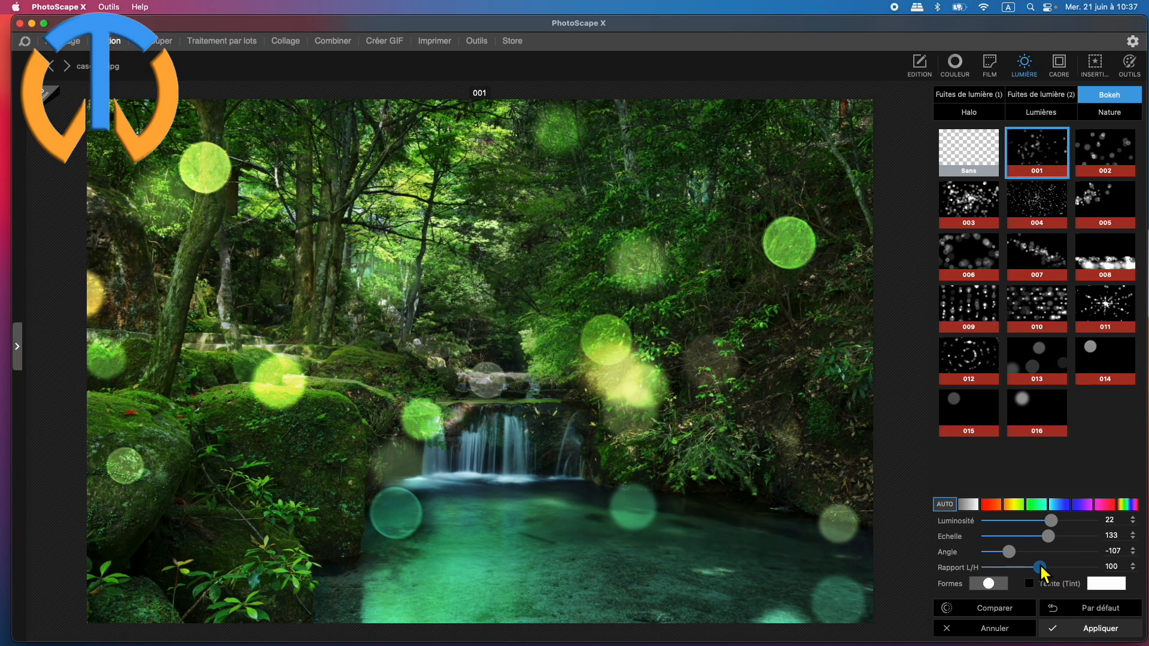
pyautogui.click(989, 583)
pyautogui.click(948, 376)
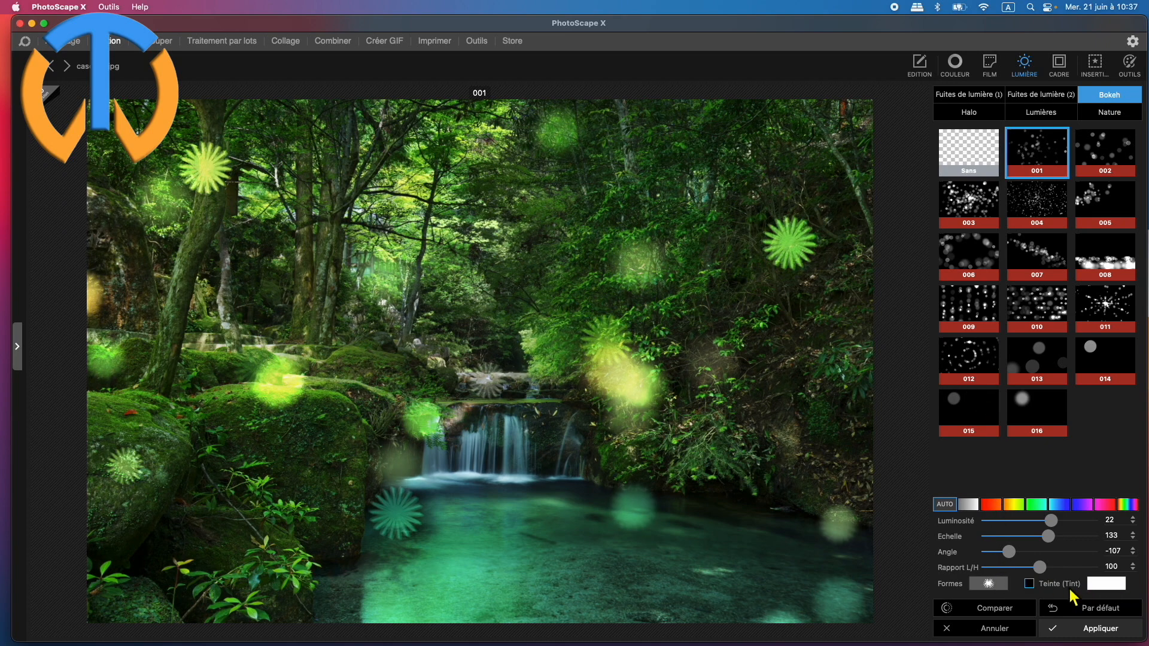
pyautogui.click(1044, 507)
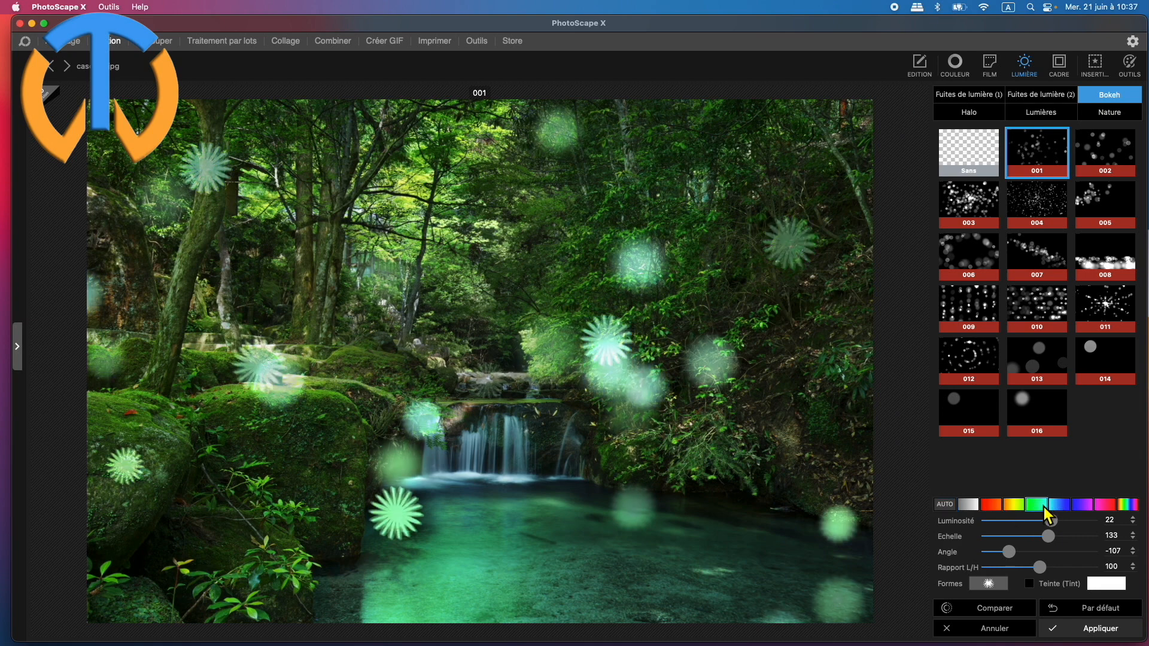
pyautogui.click(1062, 504)
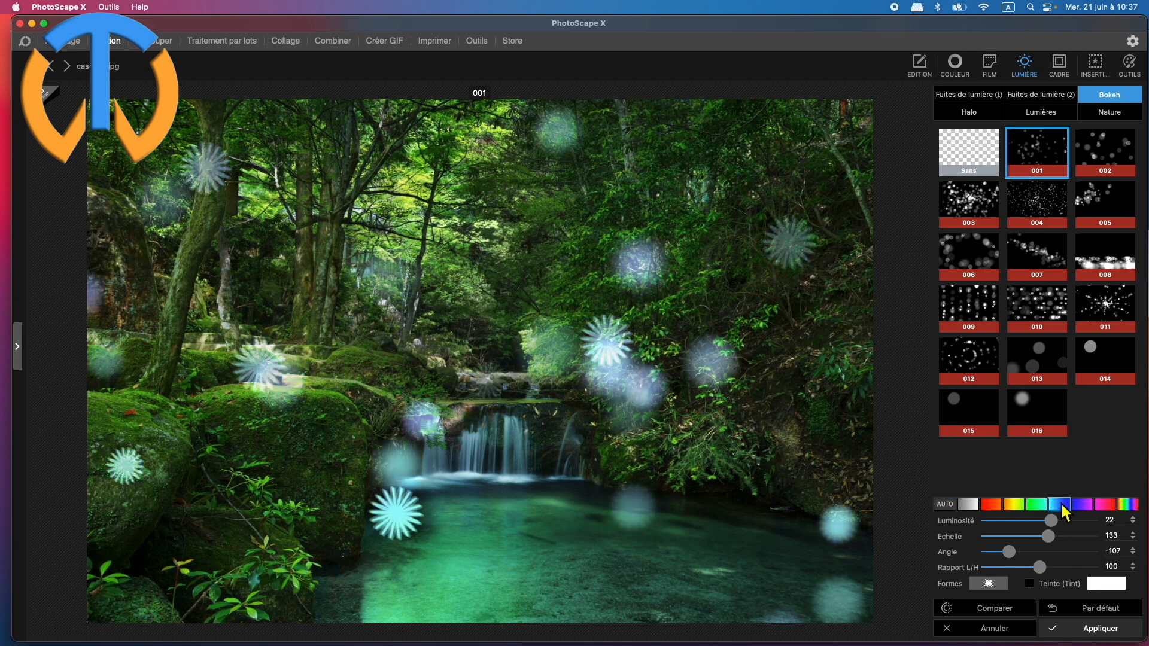
# Compare the bokeh with the original photo, reset its adjustments to the defaults and cancel the effect.
pyautogui.click(1010, 612)
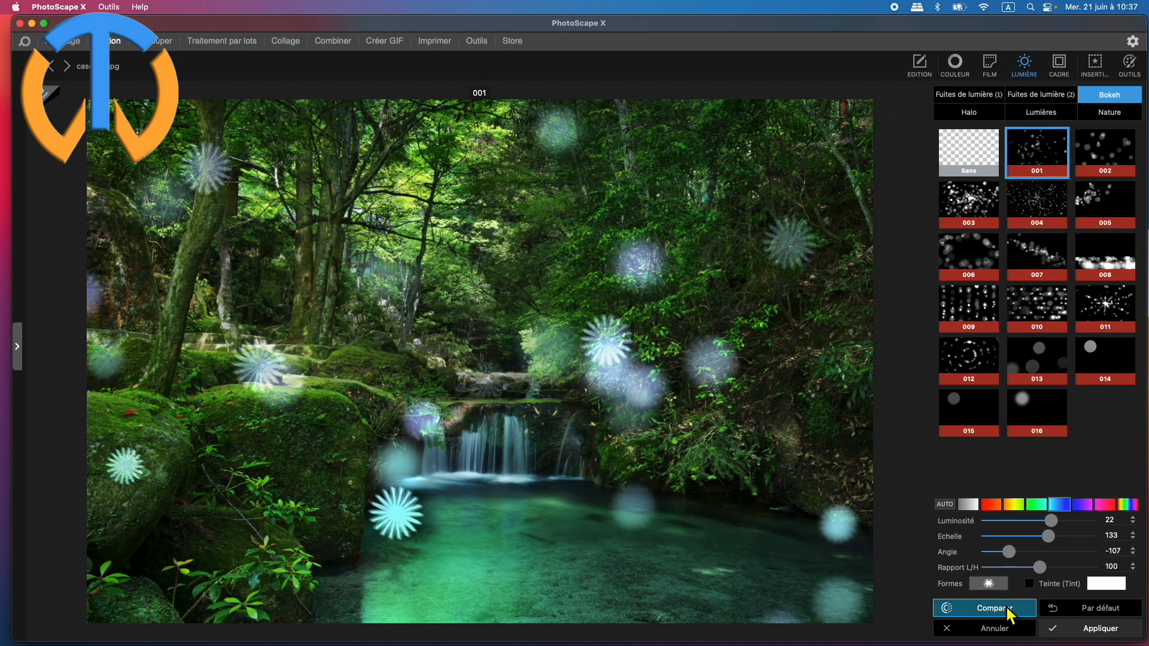
pyautogui.click(1097, 609)
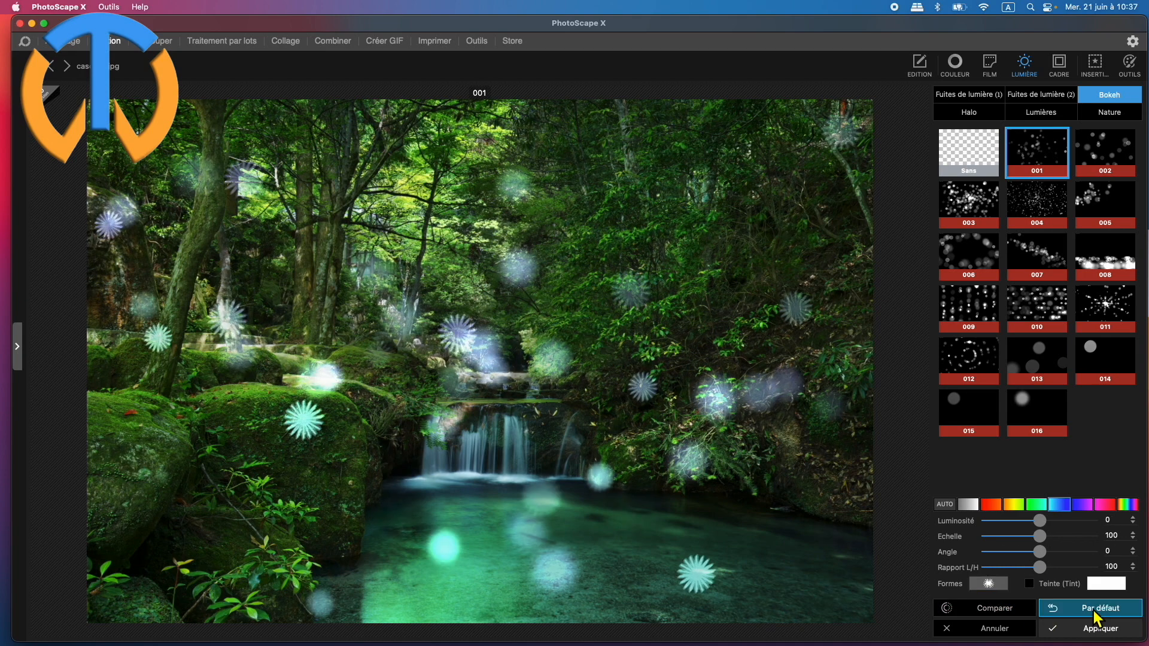
pyautogui.click(993, 628)
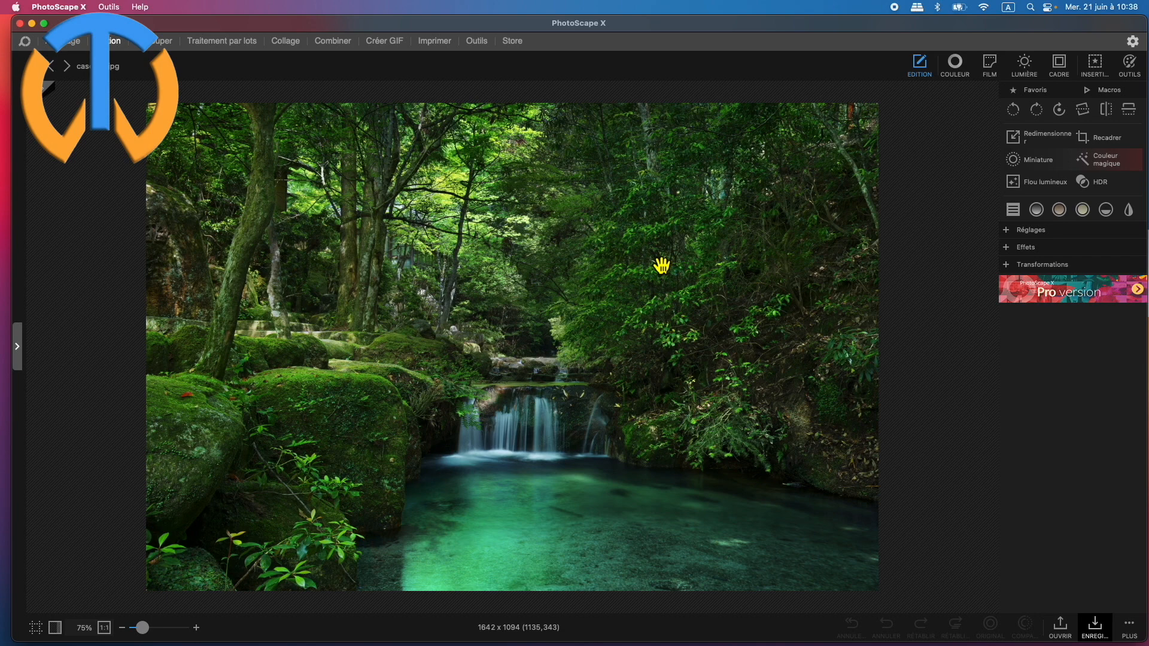
# Reopen the light effects, add Halo 004, and place its light source at the photo's upper centre with the flare running down toward the pool.
pyautogui.click(1025, 62)
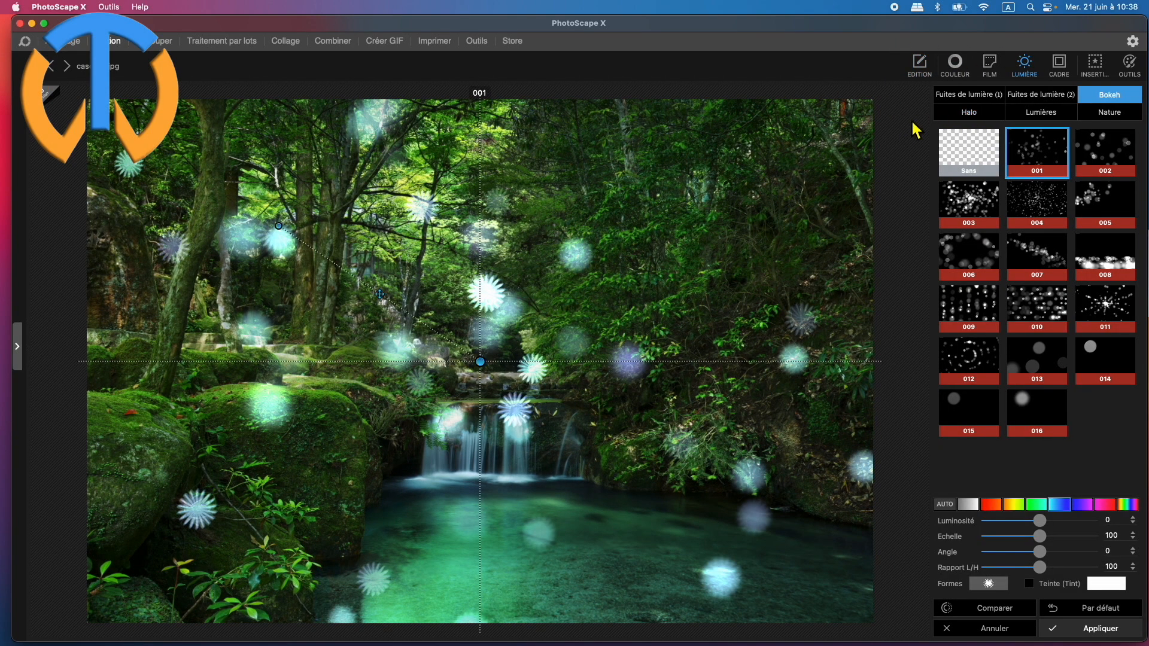
pyautogui.click(970, 113)
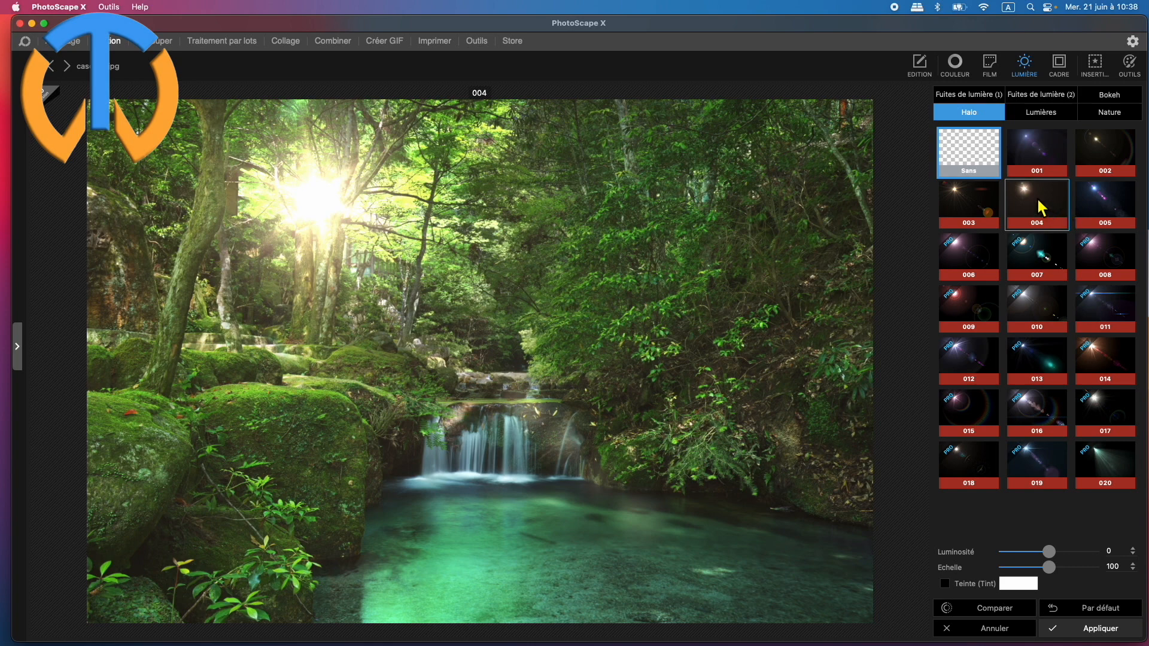
pyautogui.click(1042, 207)
pyautogui.moveTo(566, 229)
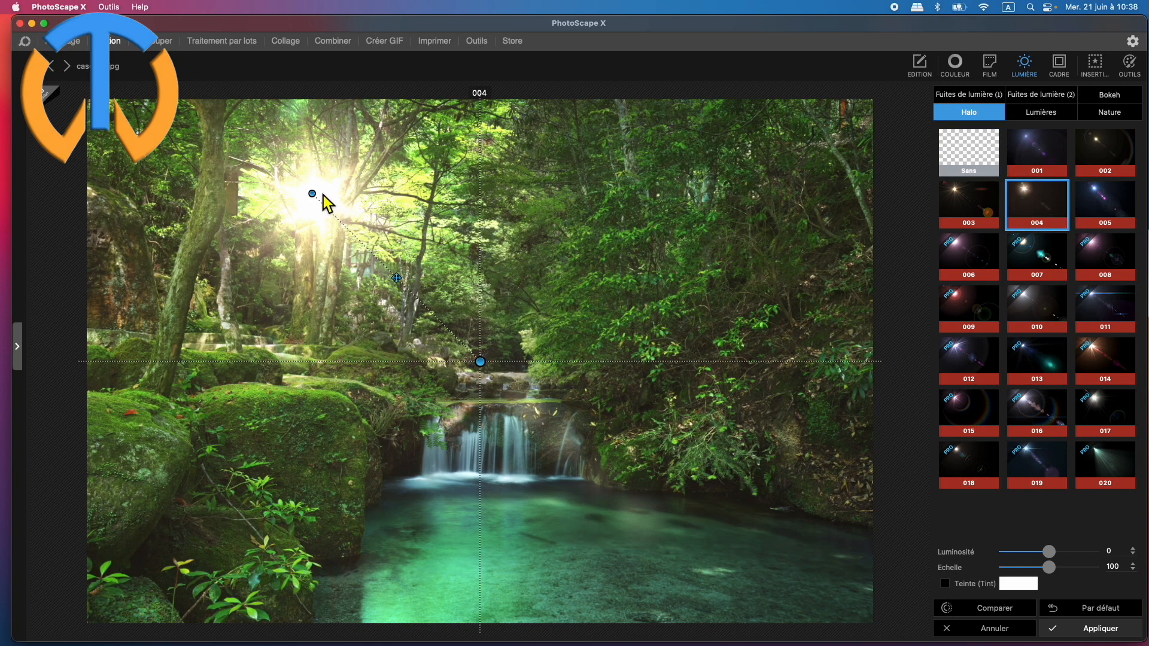
pyautogui.moveTo(313, 194); pyautogui.dragTo(515, 114)
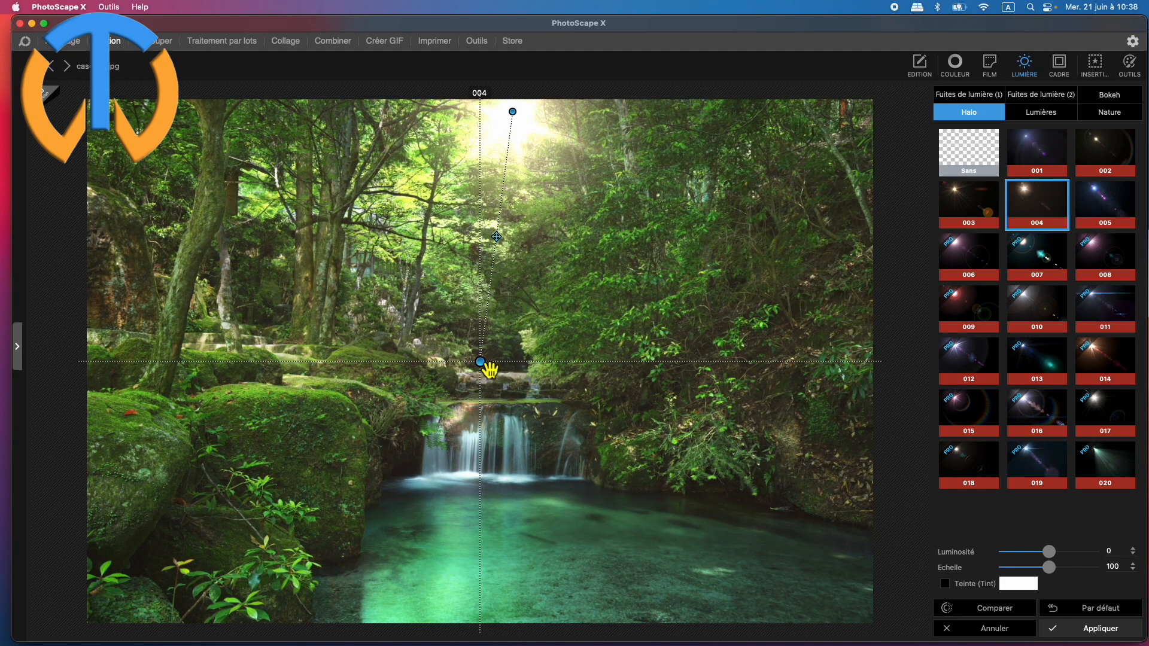
pyautogui.moveTo(484, 375); pyautogui.dragTo(601, 478)
pyautogui.moveTo(558, 299)
pyautogui.mouseDown()
pyautogui.moveTo(520, 310)
pyautogui.moveTo(541, 297)
pyautogui.mouseUp()
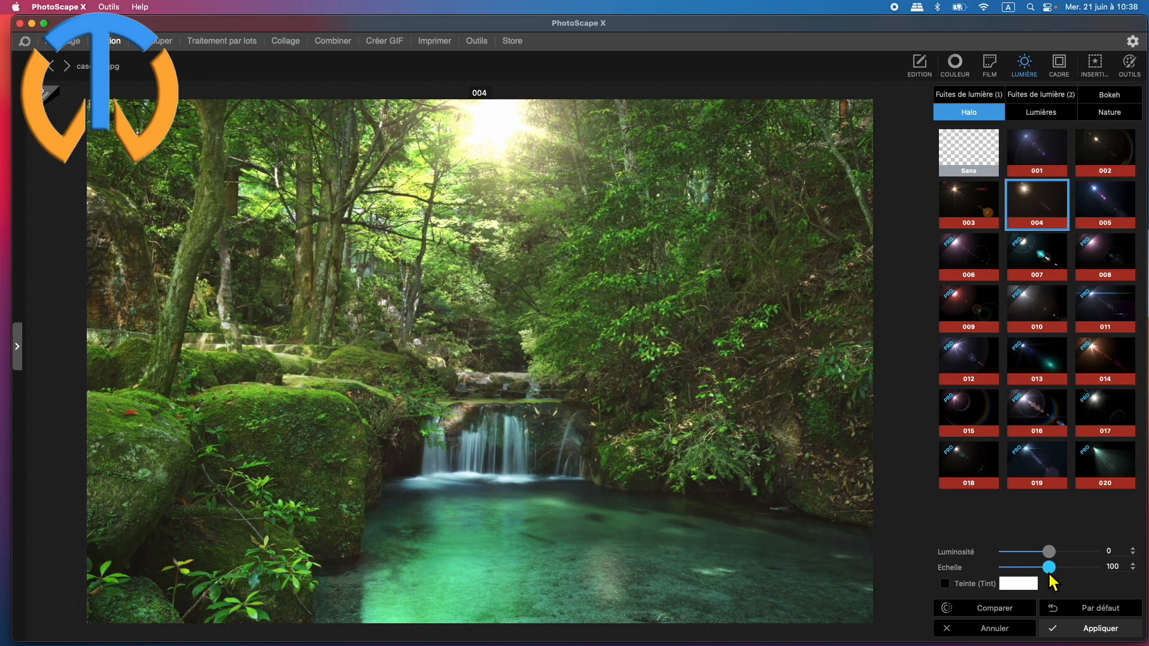
# Set Halo 004's Luminosité to -57.
pyautogui.moveTo(1051, 553); pyautogui.dragTo(1025, 552)
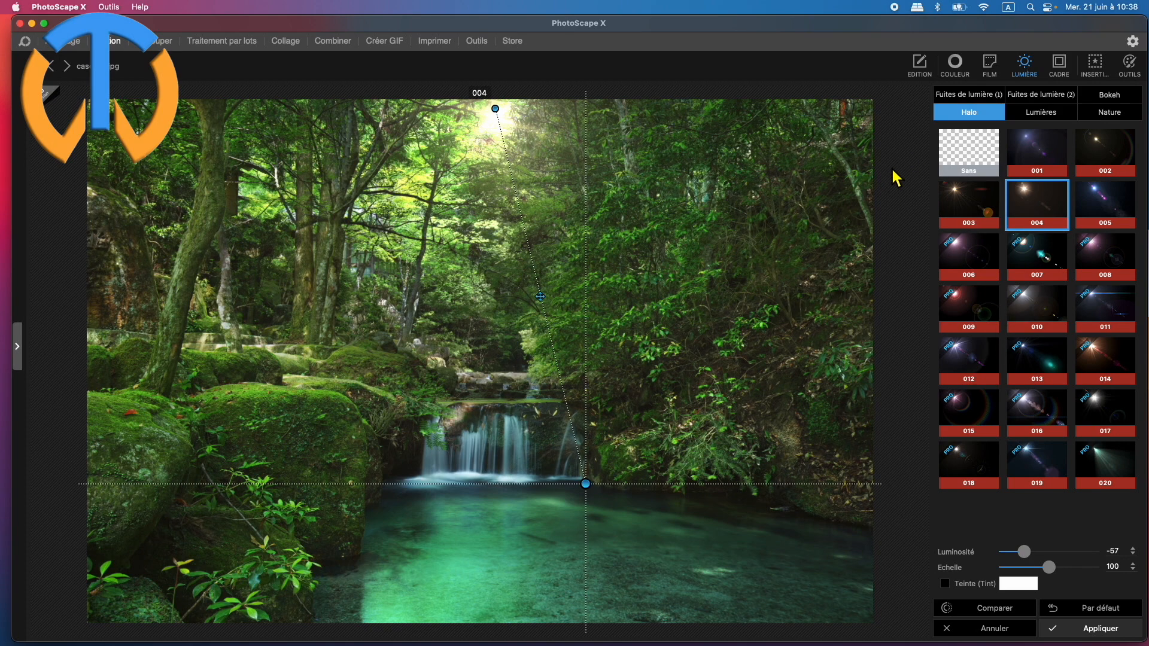
# Try light effect 001 from the Lumières category, then replace it with light beam 002.
pyautogui.click(1041, 112)
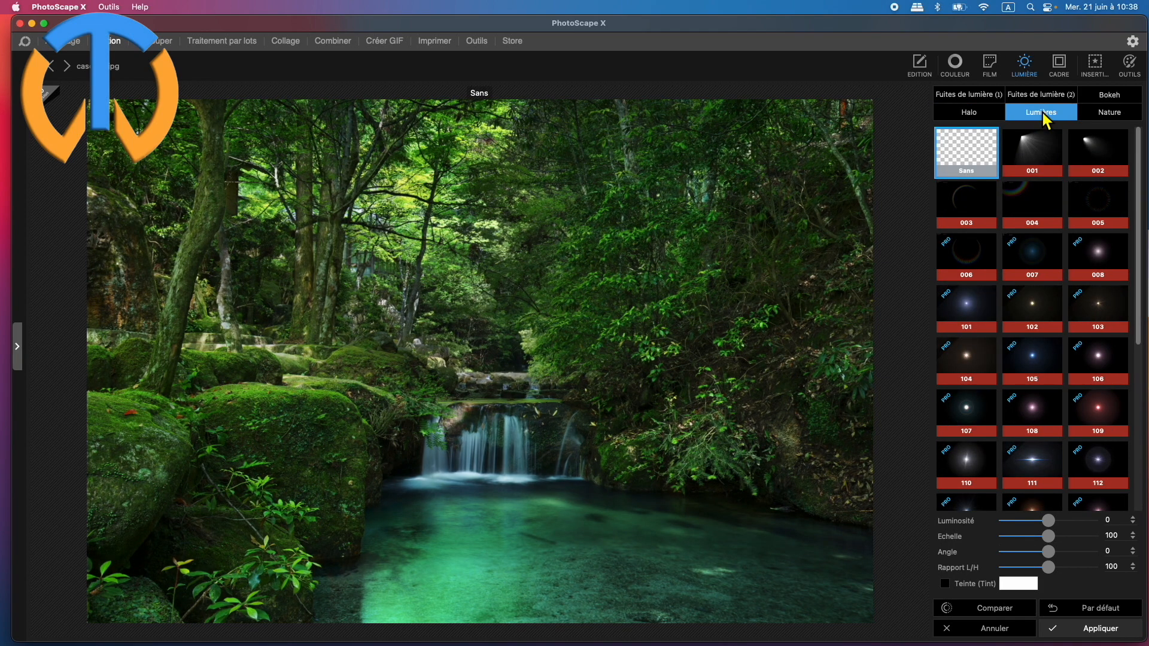
pyautogui.click(1033, 156)
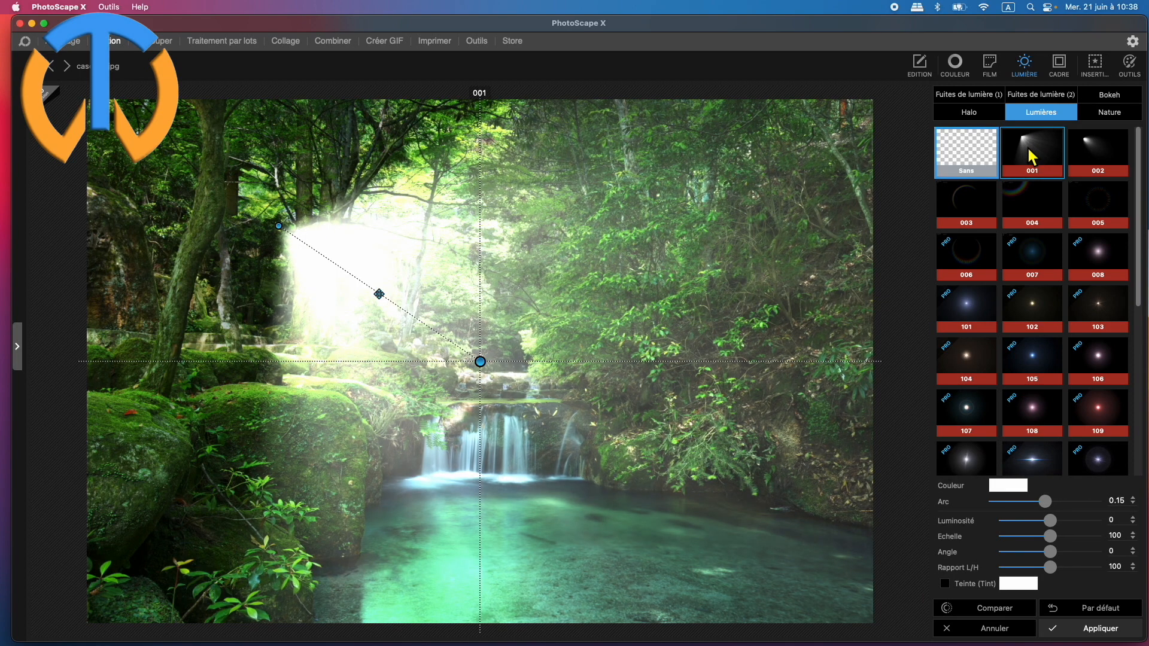
pyautogui.click(1098, 155)
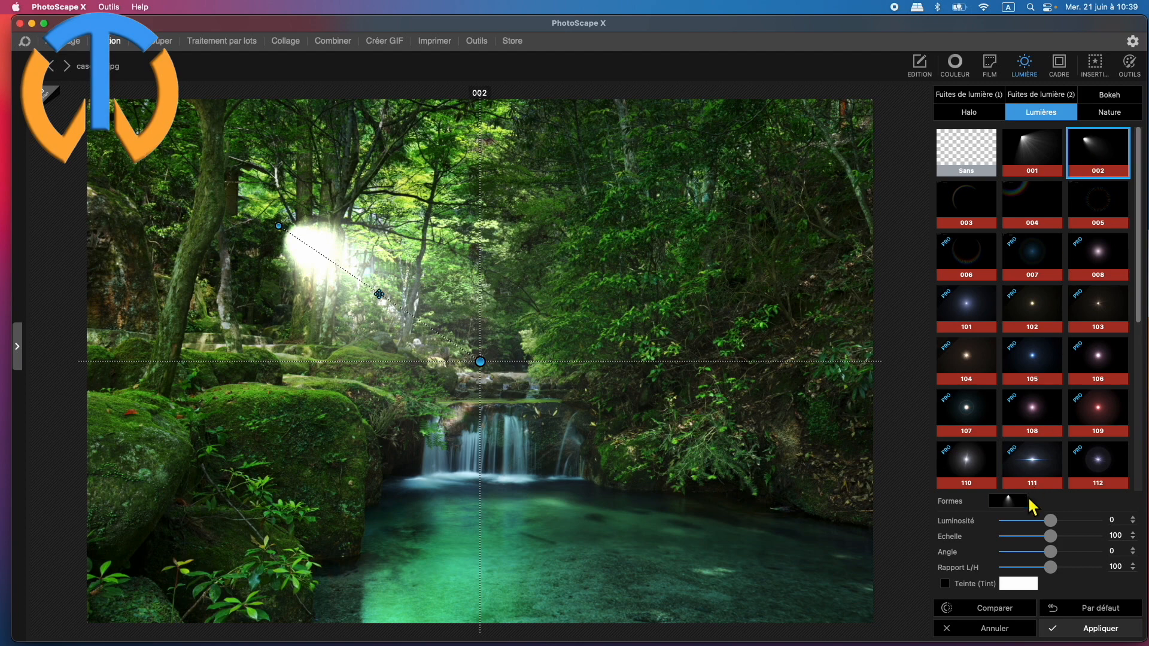
# Set the light beam's Luminosité to 56, Angle to 13 and Rapport L/H to 69, and preview its available shapes.
pyautogui.moveTo(1054, 520); pyautogui.dragTo(1036, 567)
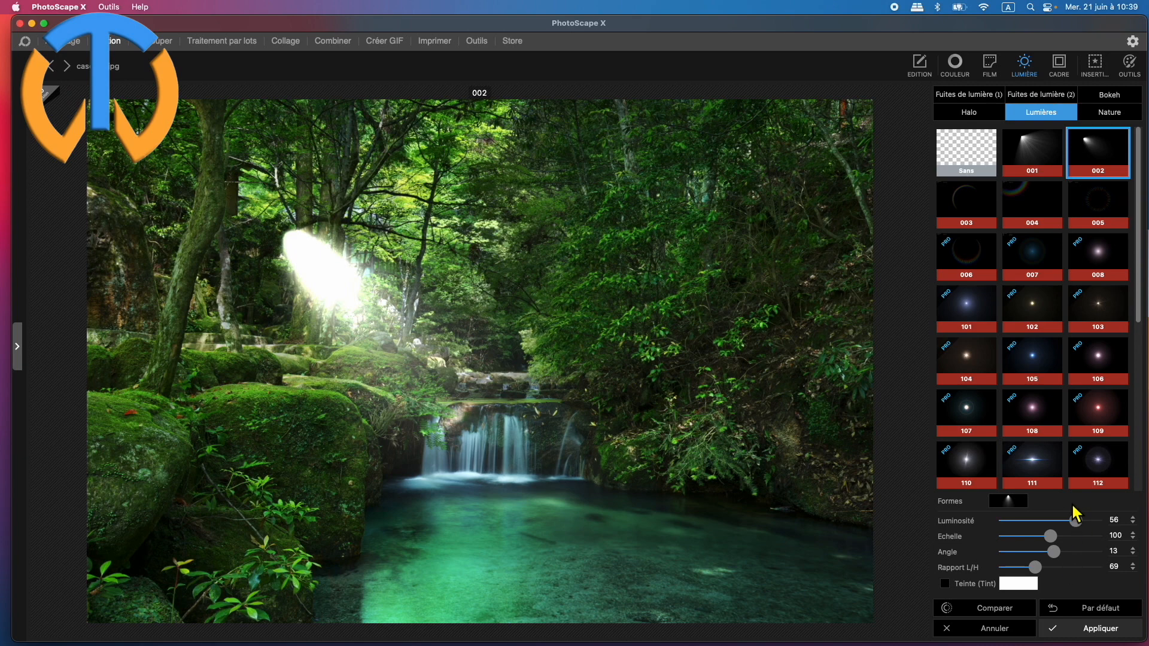
pyautogui.click(1009, 503)
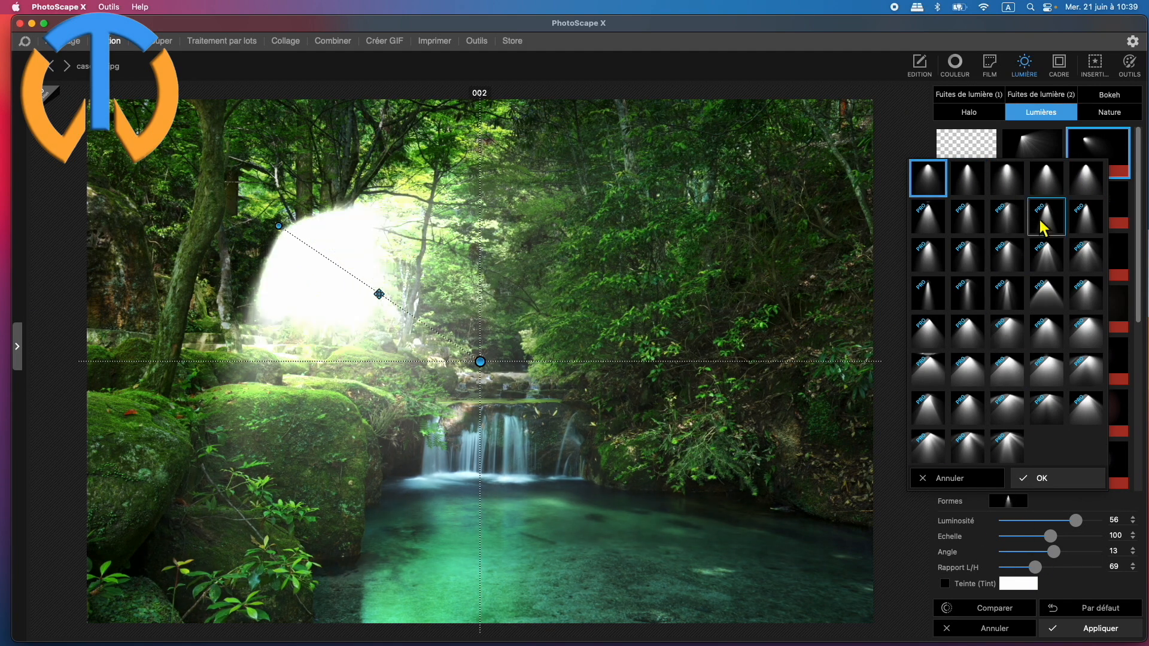
pyautogui.click(1039, 112)
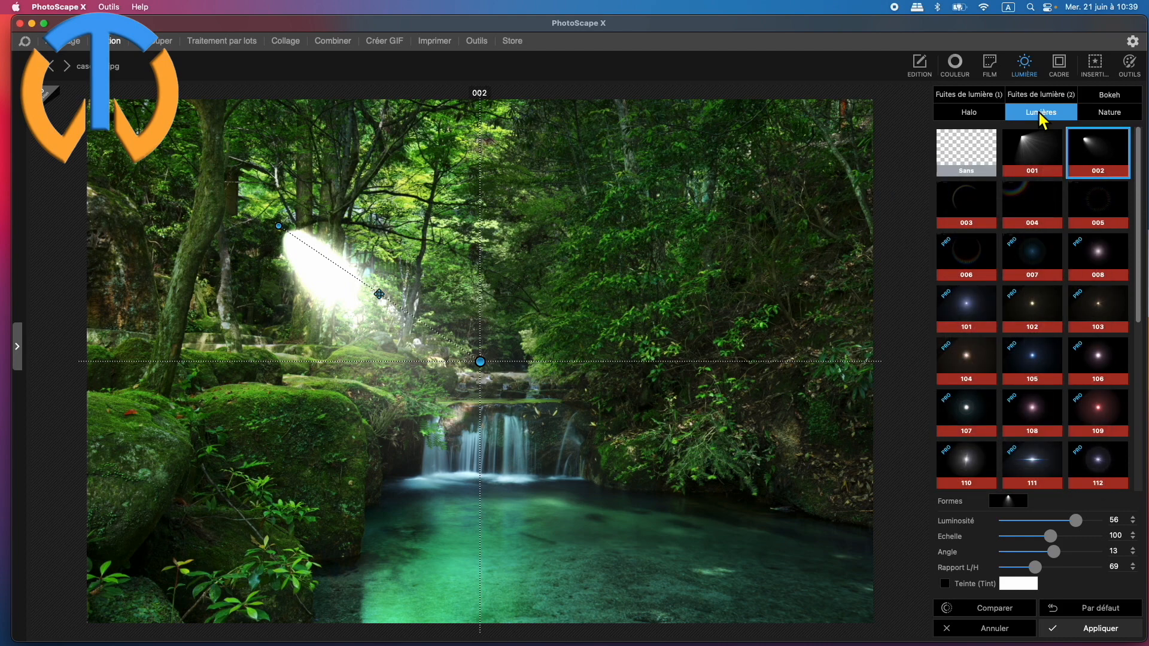
# Replace the beam with rainbow effect 003, tilt it clockwise and shift the arc slightly right over the waterfall.
pyautogui.click(969, 201)
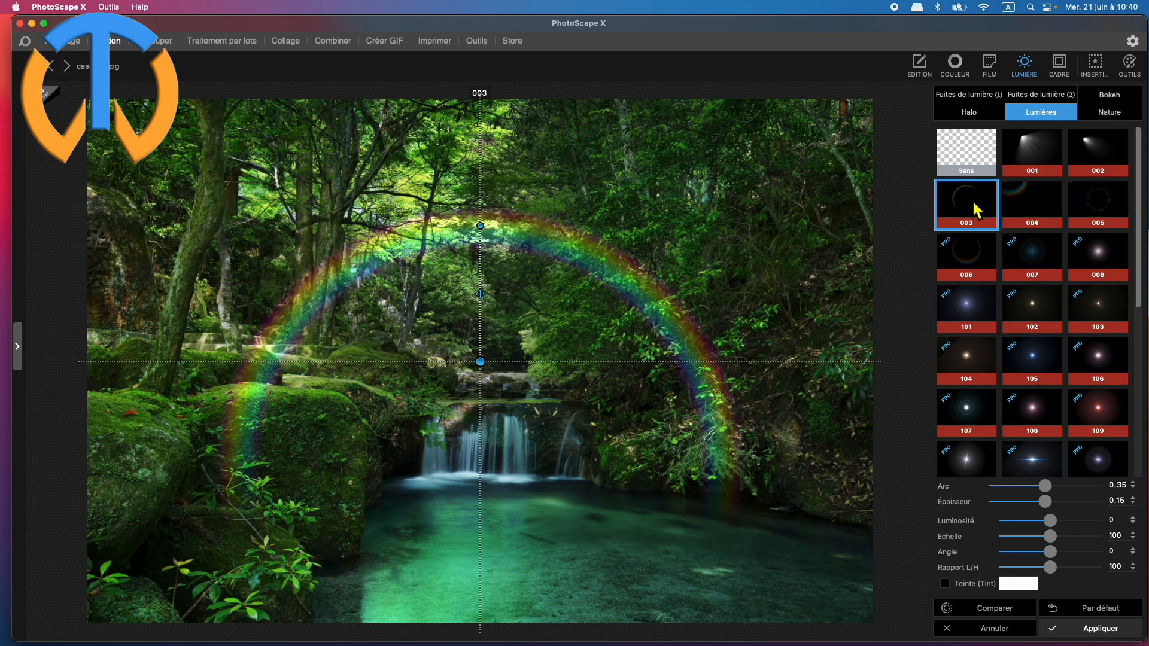
pyautogui.moveTo(480, 363); pyautogui.dragTo(579, 198)
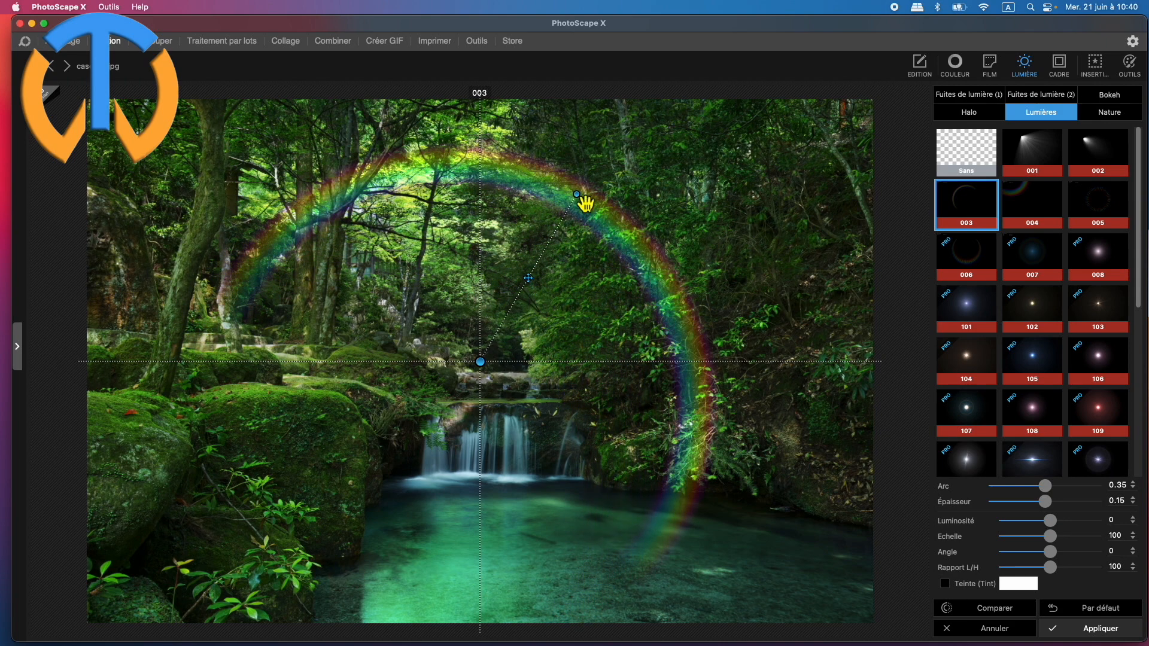
pyautogui.moveTo(541, 284); pyautogui.dragTo(595, 296)
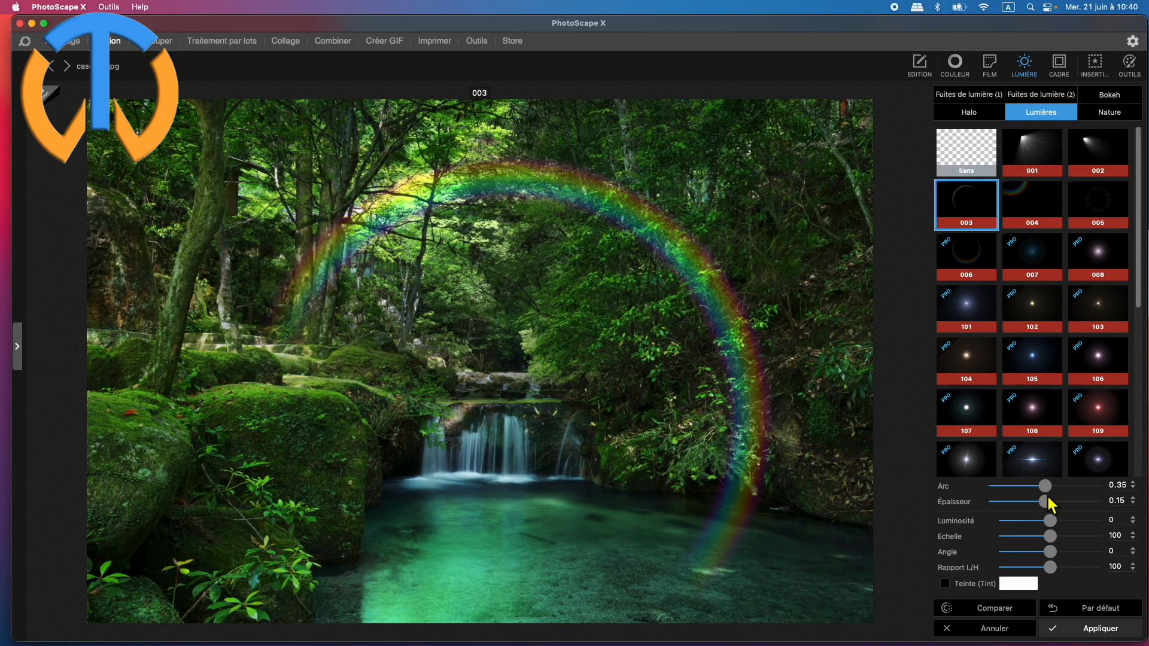
# Raise the rainbow's Luminosité to 13, then enlarge and tilt the arc further by its outer control point.
pyautogui.moveTo(1049, 493); pyautogui.dragTo(1056, 521)
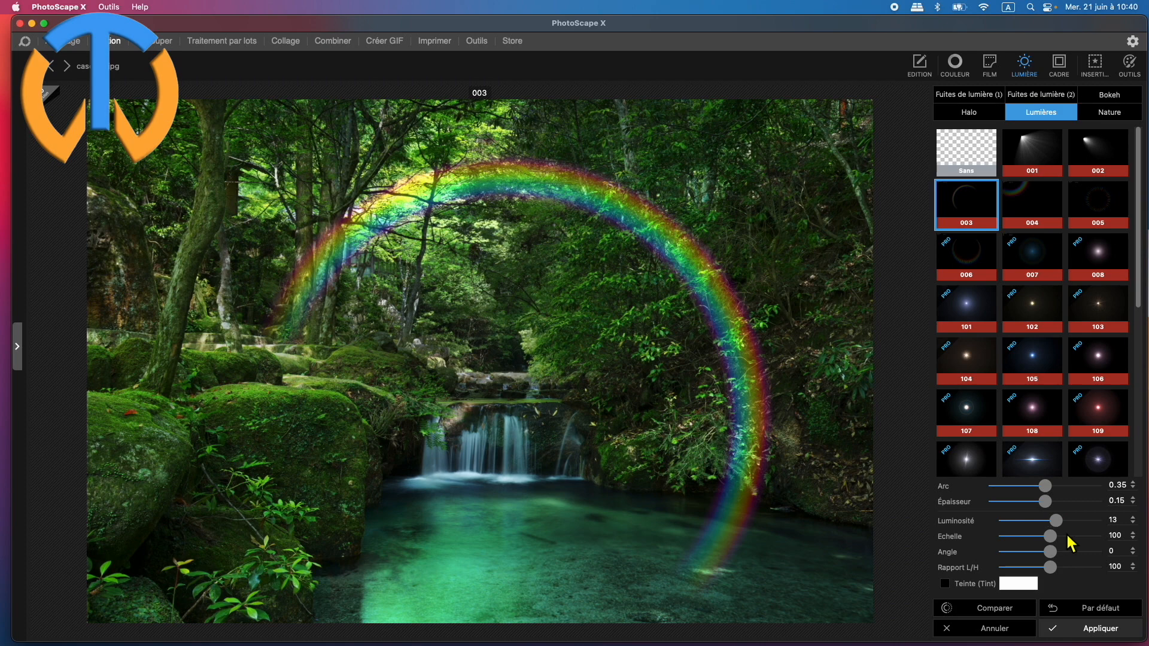
pyautogui.moveTo(1048, 569)
pyautogui.mouseDown()
pyautogui.moveTo(1068, 569)
pyautogui.moveTo(1050, 569)
pyautogui.mouseUp()
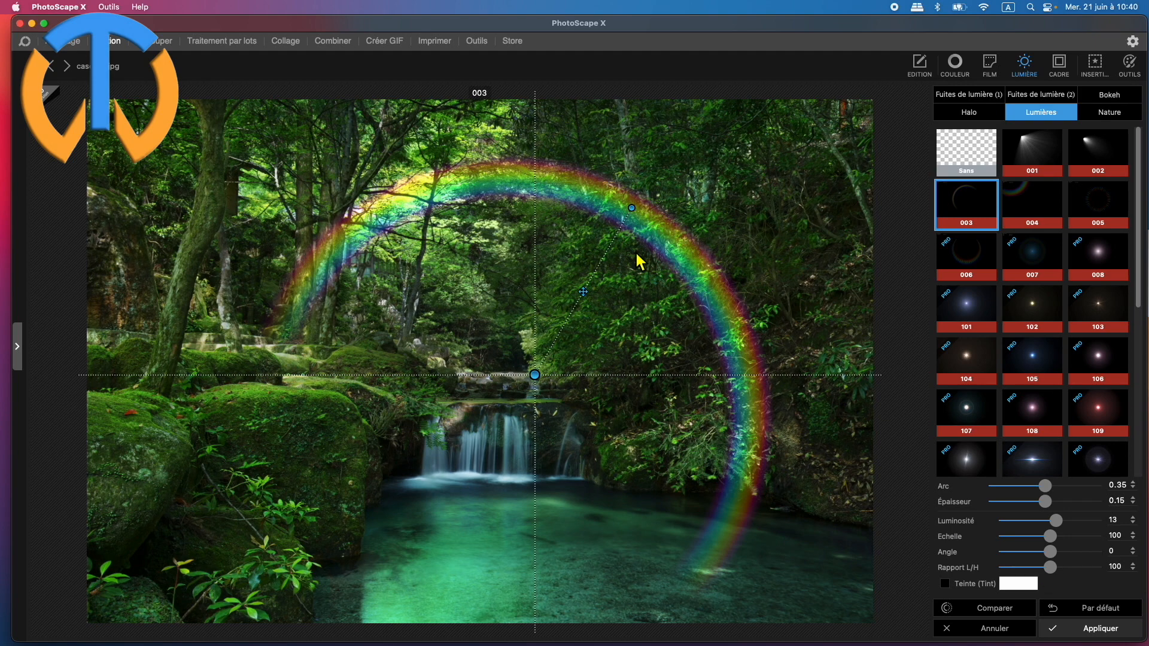
pyautogui.moveTo(641, 216); pyautogui.dragTo(670, 195)
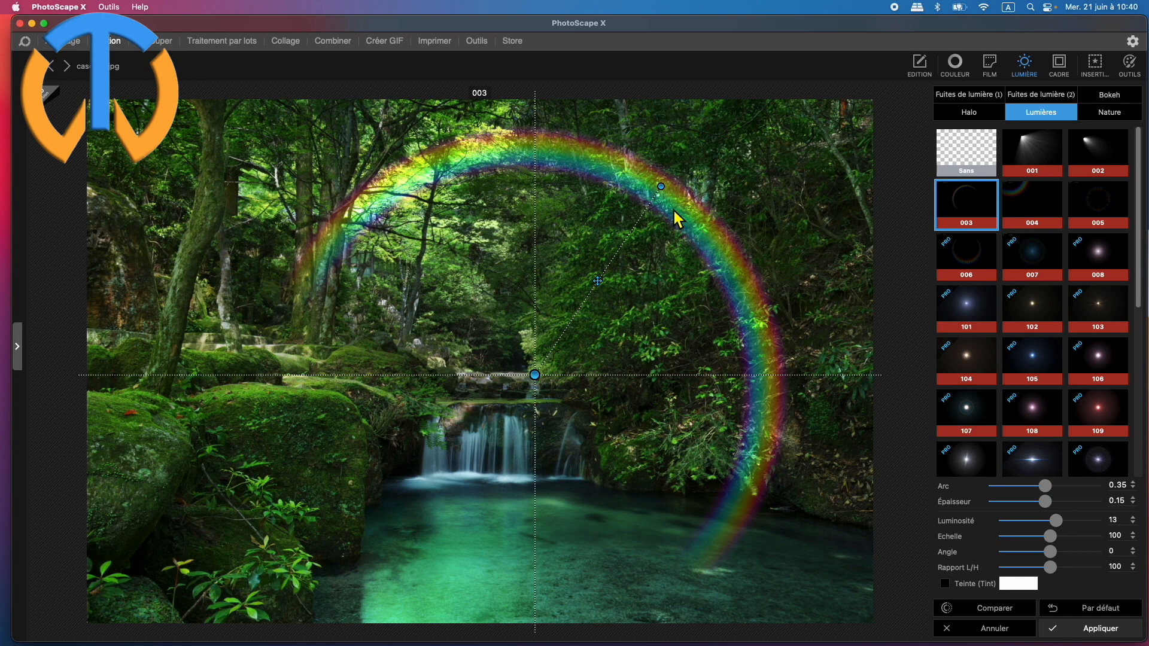
# Try the Nature effects Dust 01 and Dust 02 on the photo, then choose Dust 03.
pyautogui.click(1111, 115)
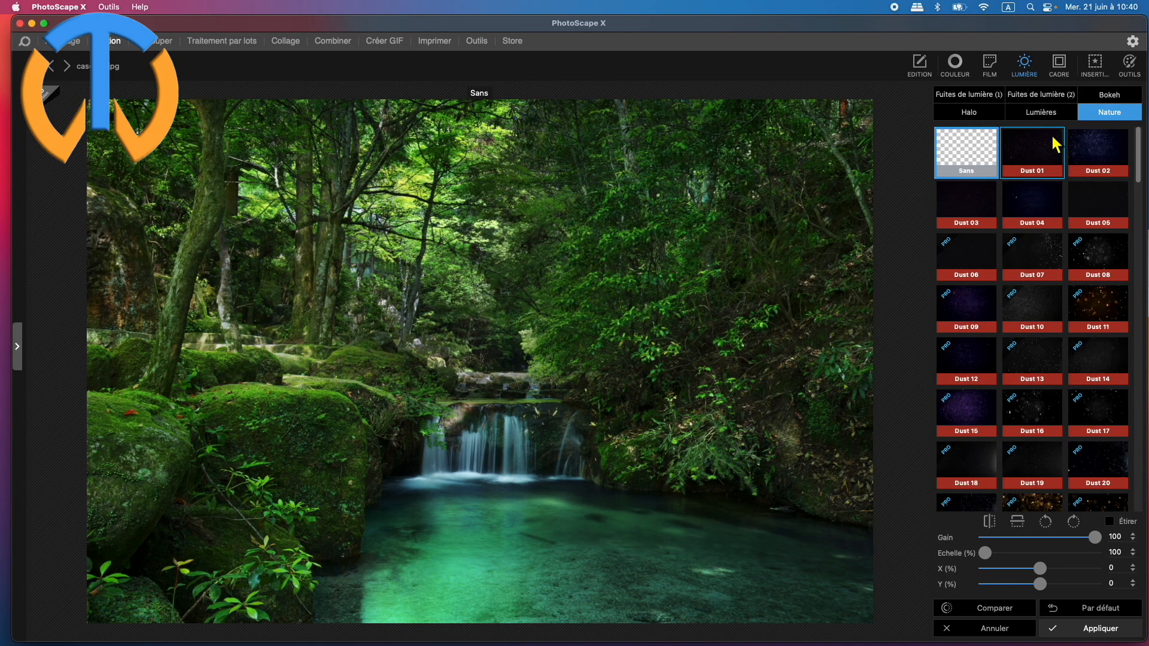
pyautogui.click(1038, 152)
pyautogui.click(1116, 160)
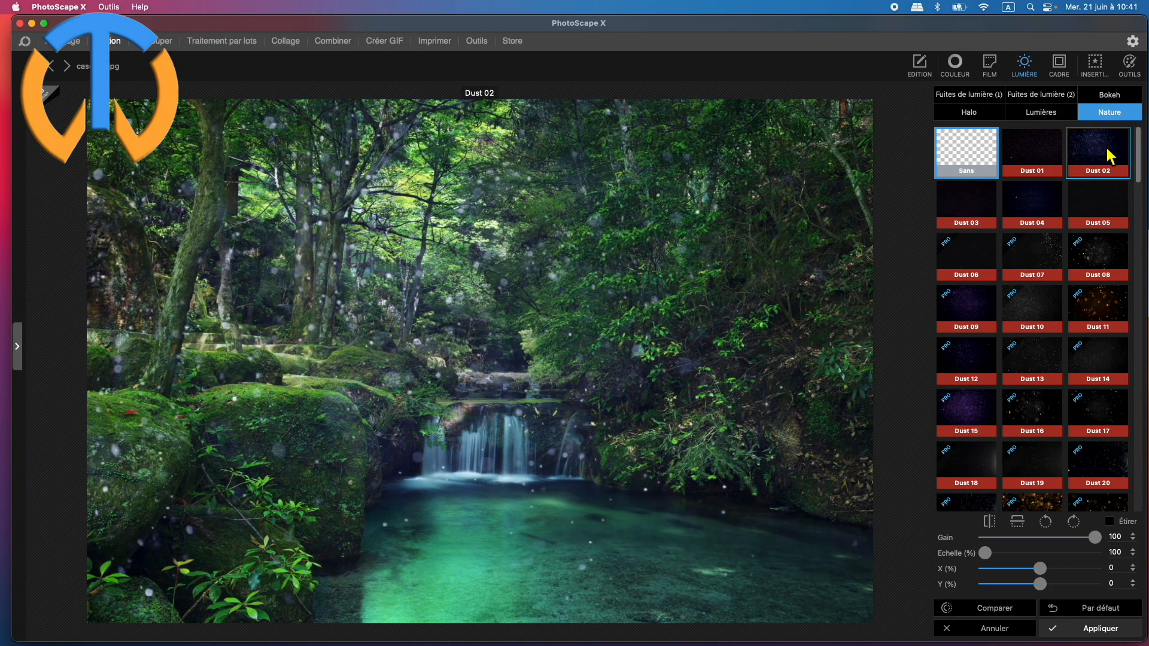
pyautogui.click(1107, 150)
pyautogui.click(963, 200)
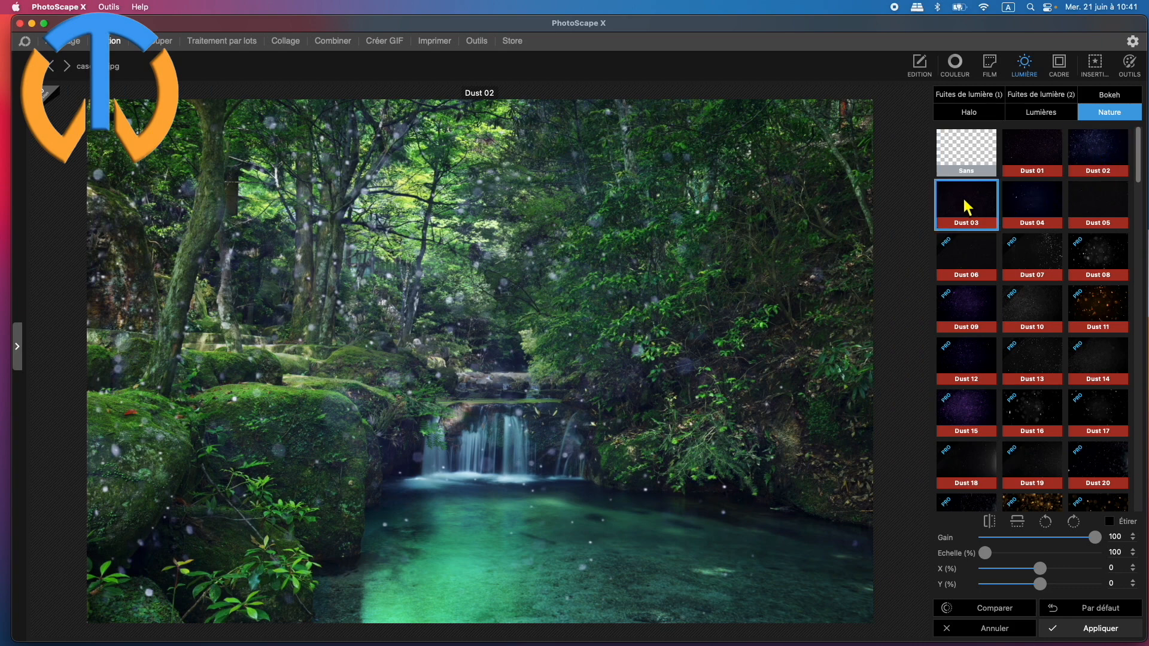